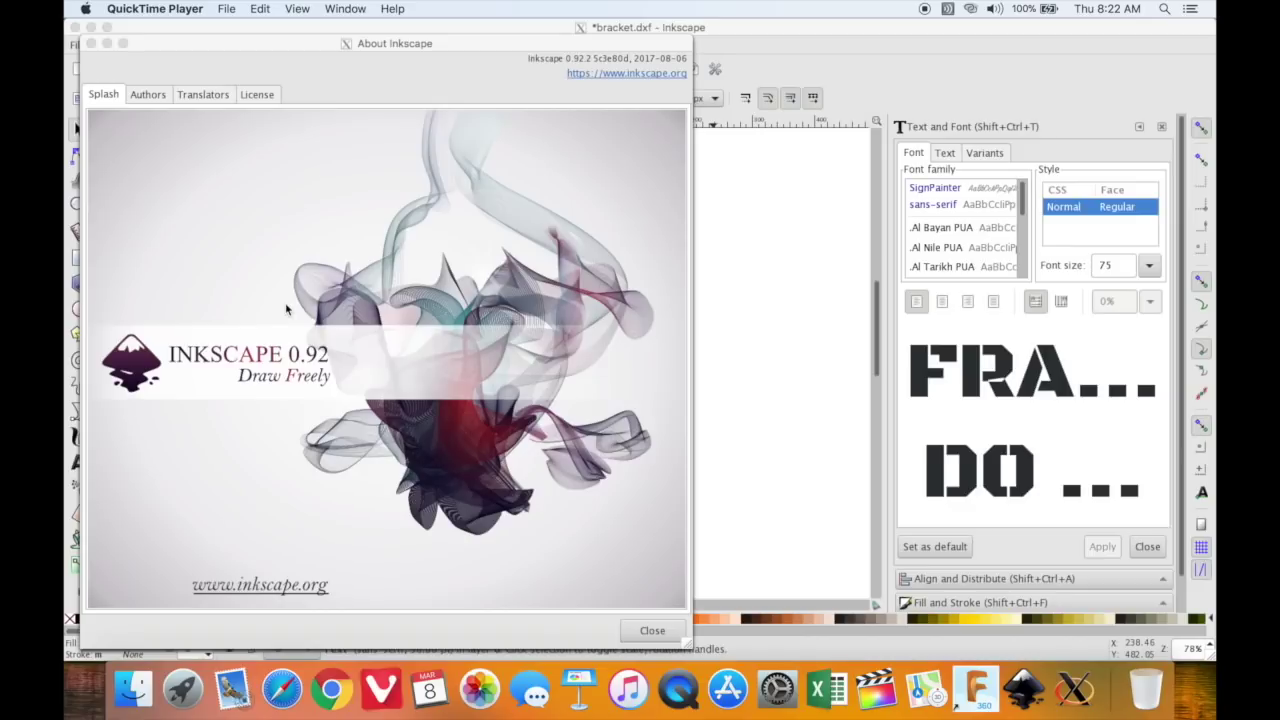
# Bring the Inkscape About window into focus.
pyautogui.click(650, 631)
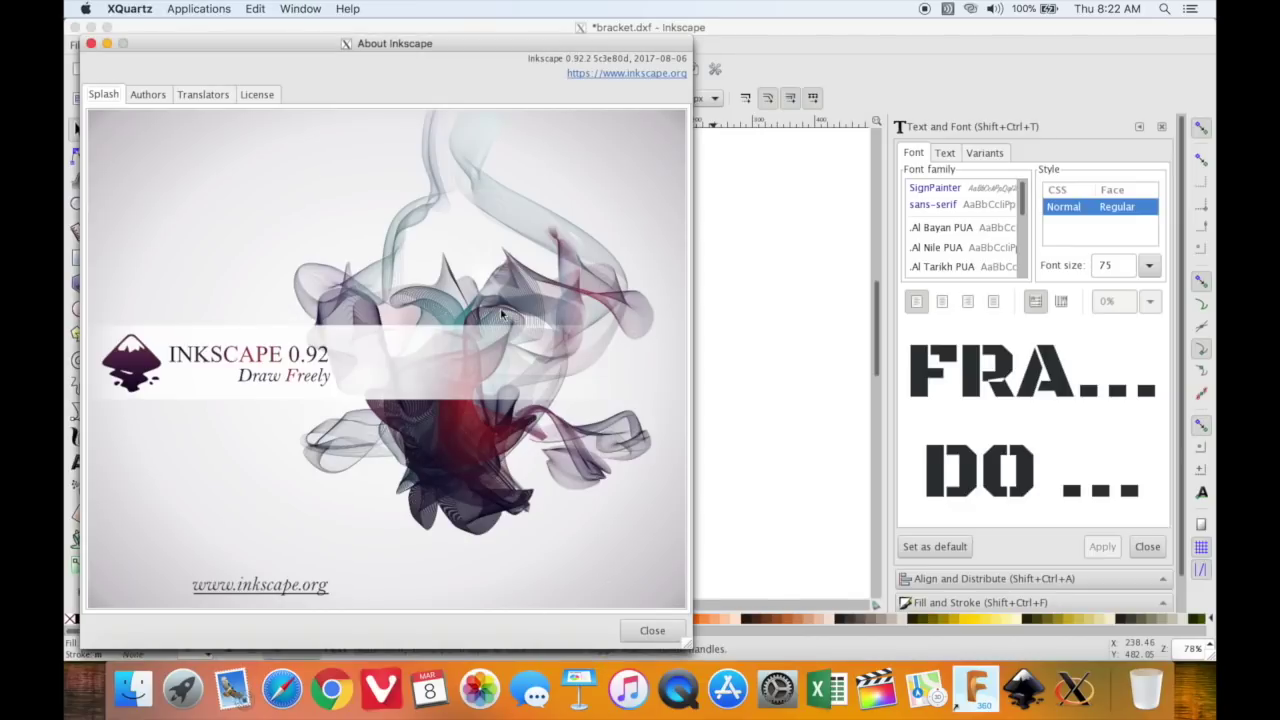
# Dismiss the About window and select the italic SignPainter script version of the label.
pyautogui.click(651, 630)
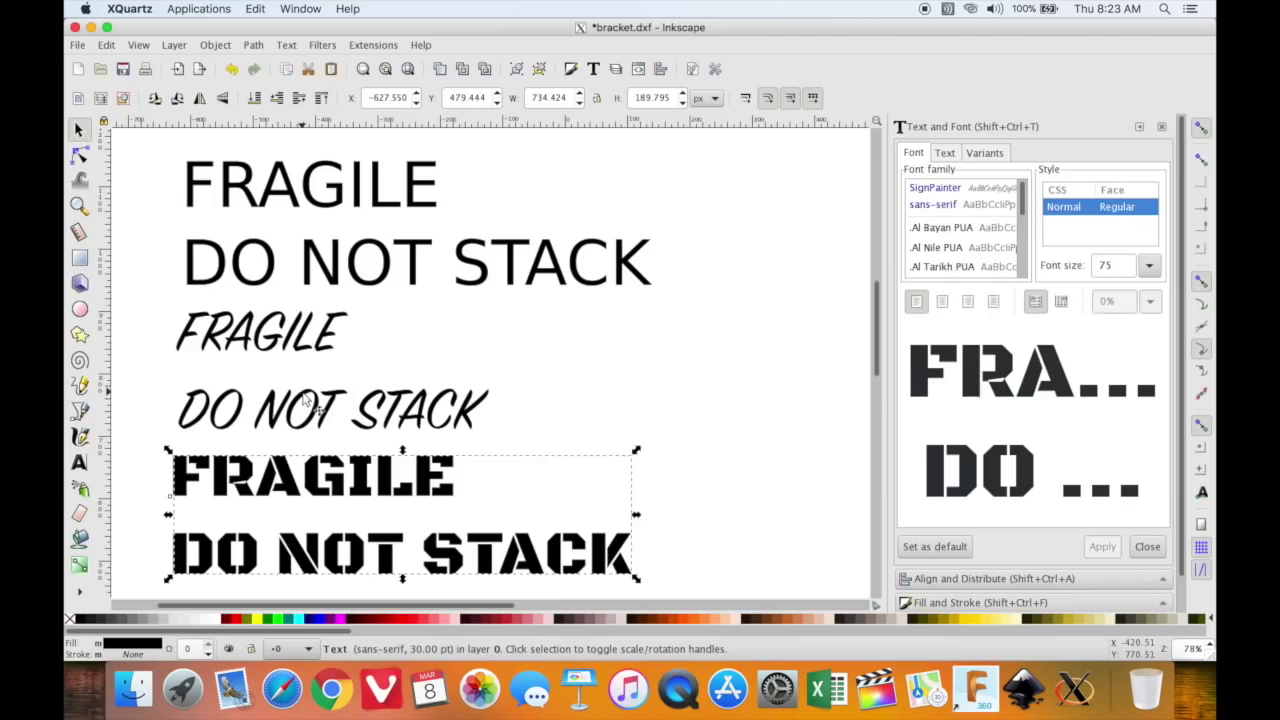
pyautogui.click(438, 218)
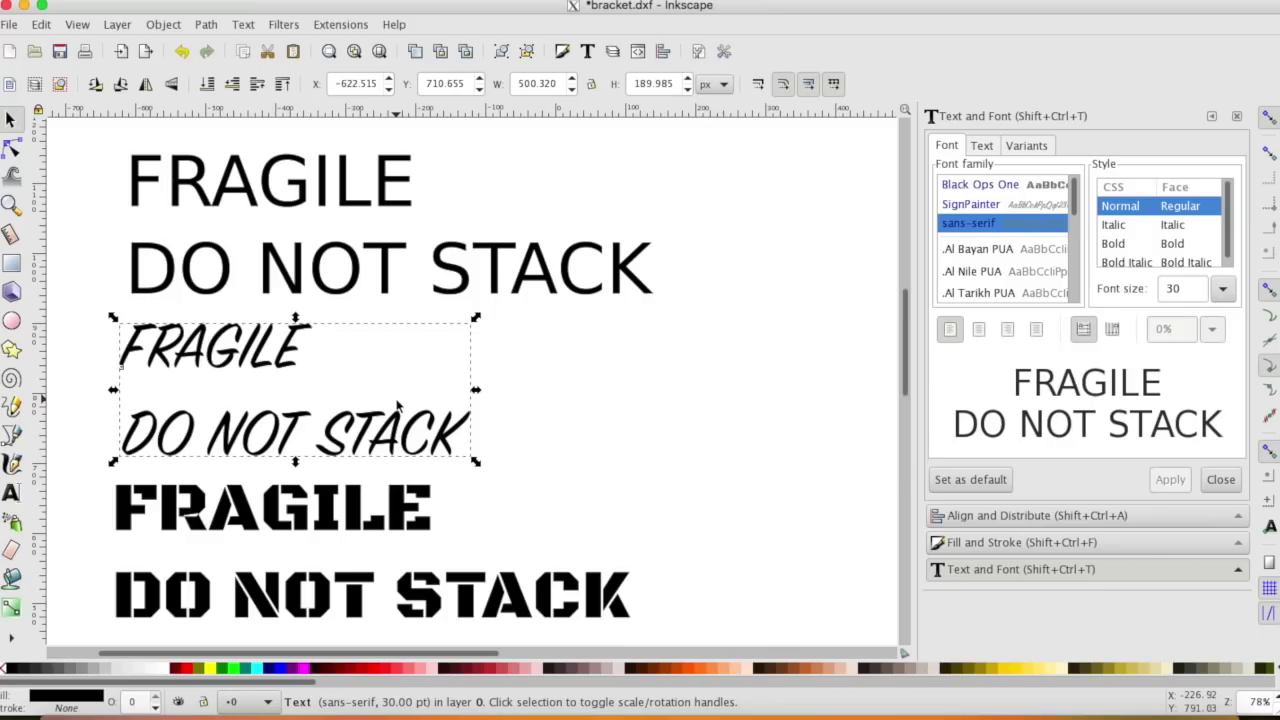
# Delete the italic script and stencil labels, then select the plain sans-serif text.
pyautogui.press('Delete')
pyautogui.click(375, 515)
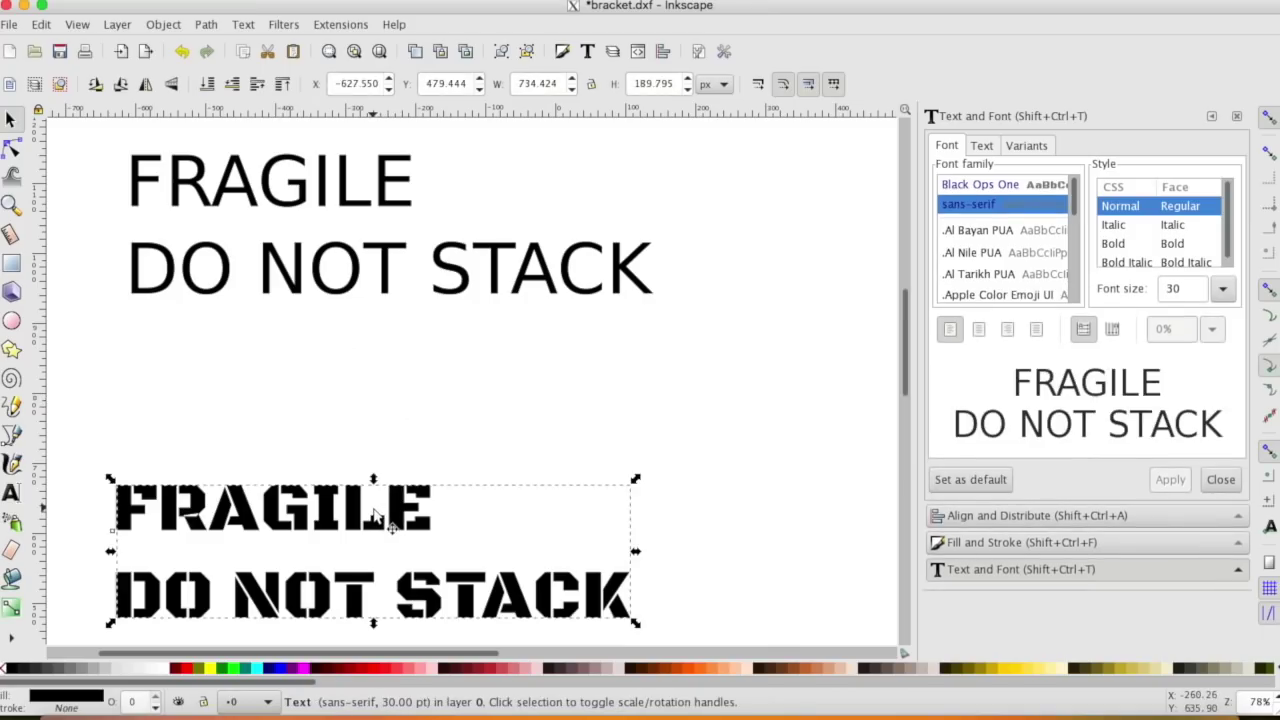
pyautogui.press('Delete')
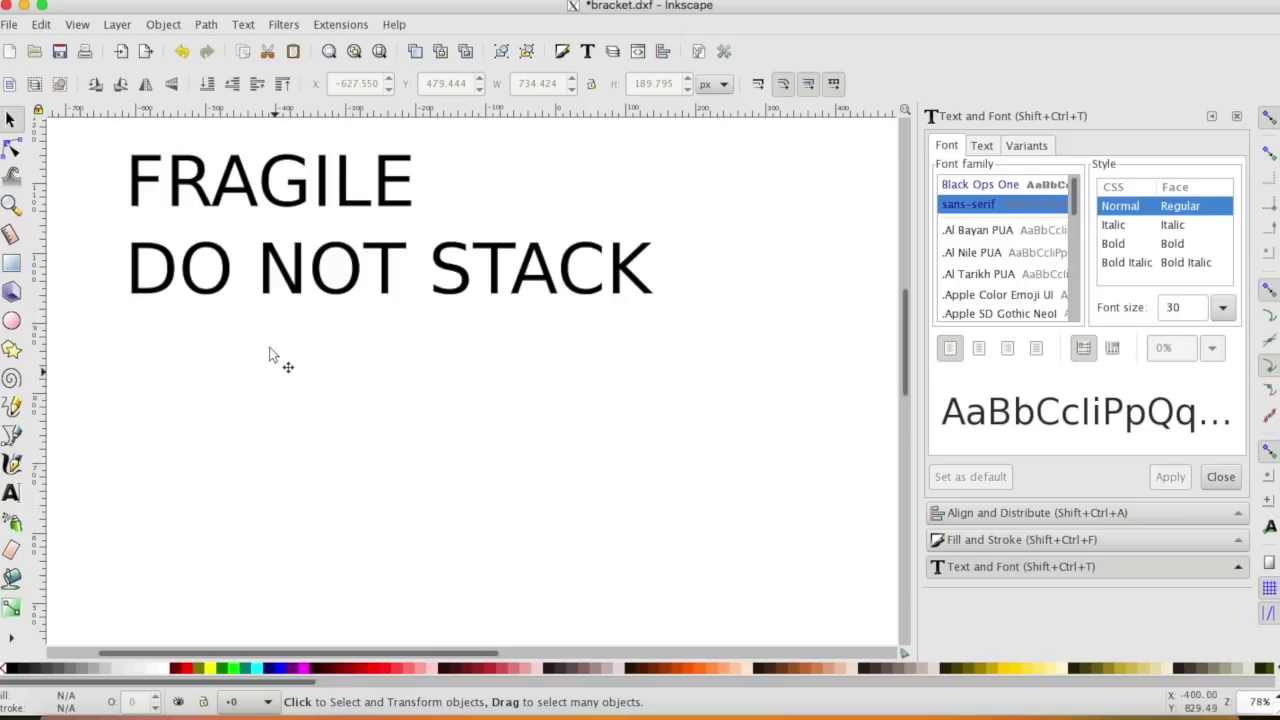
pyautogui.click(222, 201)
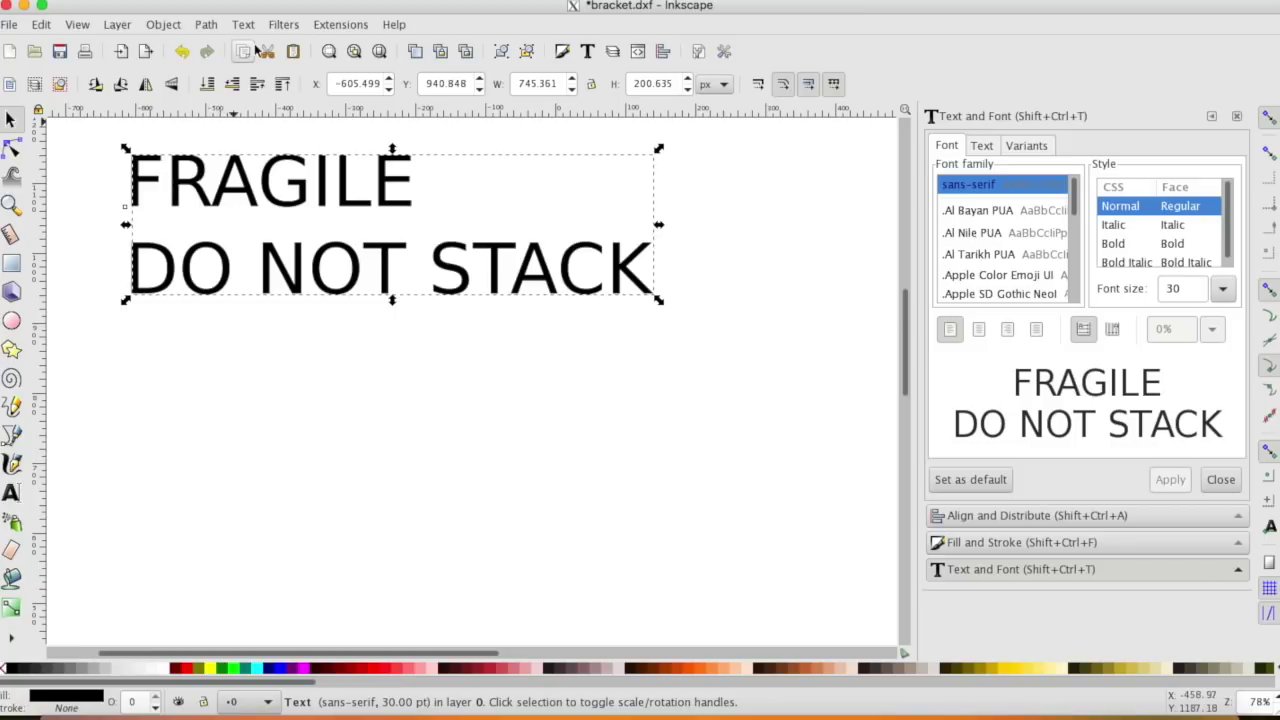
# Convert the sans-serif text to a 17-path group and switch the display to Outline mode.
pyautogui.click(207, 25)
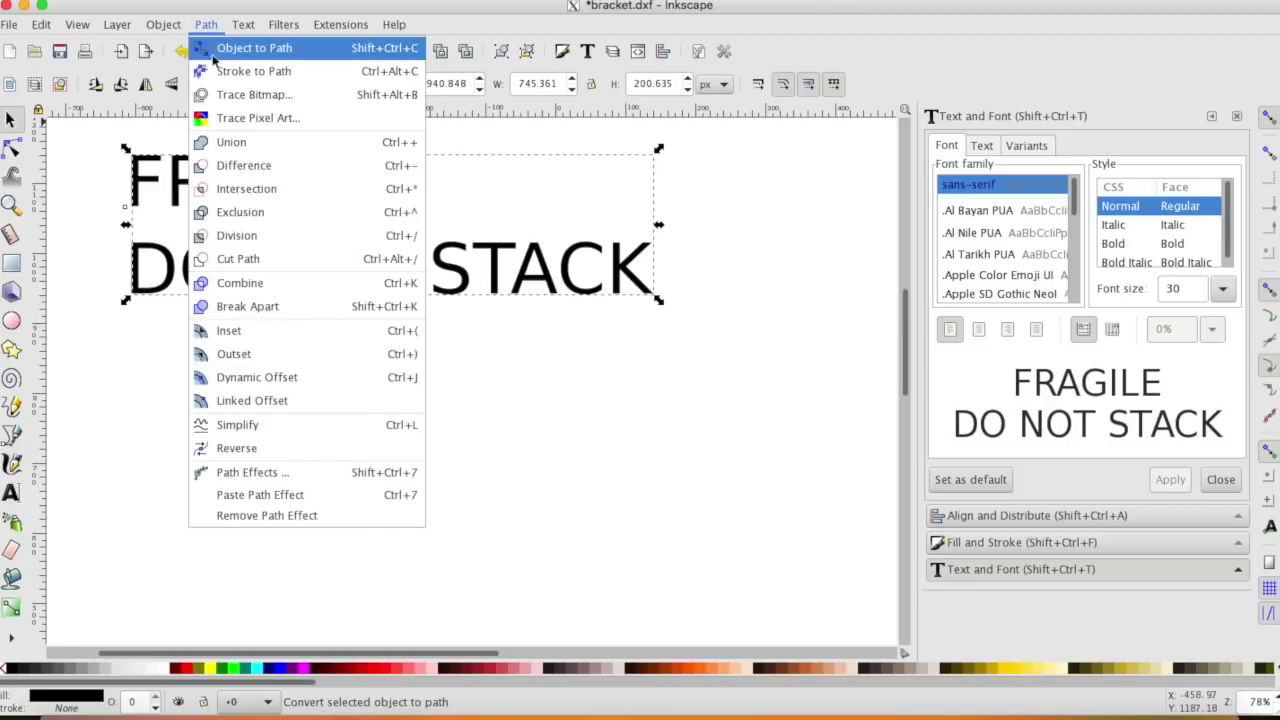
pyautogui.click(222, 48)
pyautogui.click(78, 25)
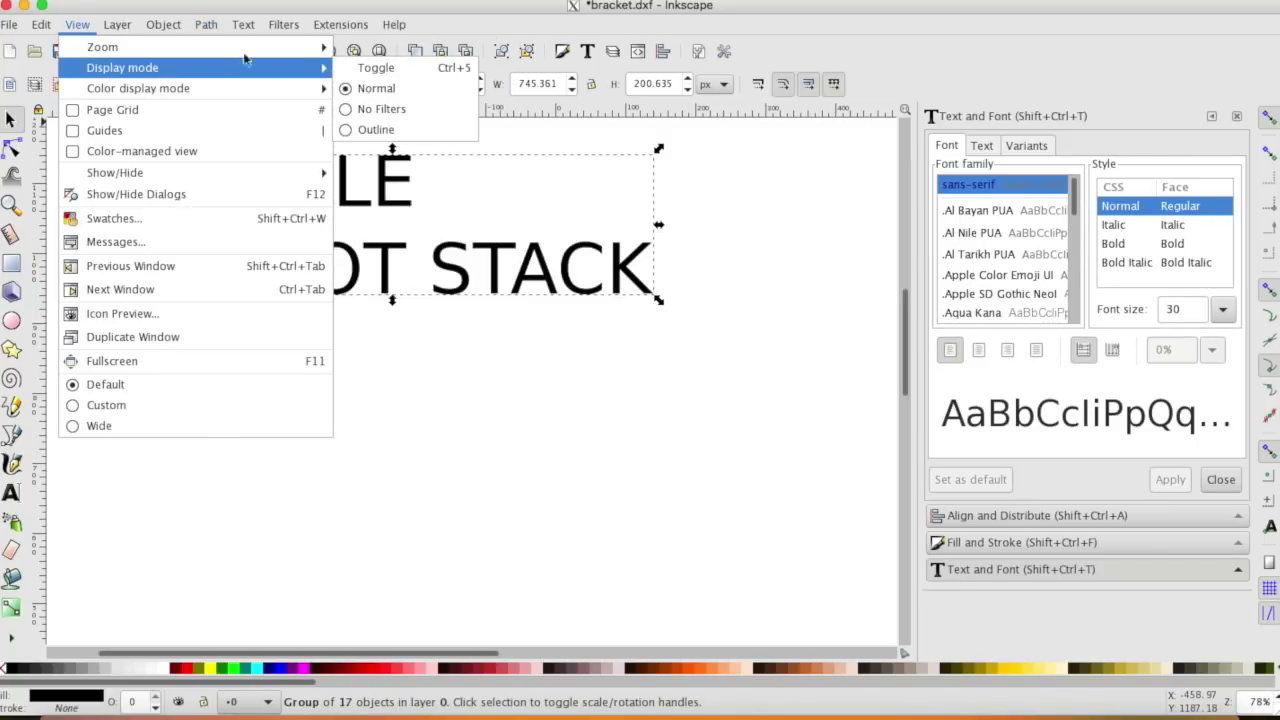
pyautogui.moveTo(322, 58)
pyautogui.click(373, 130)
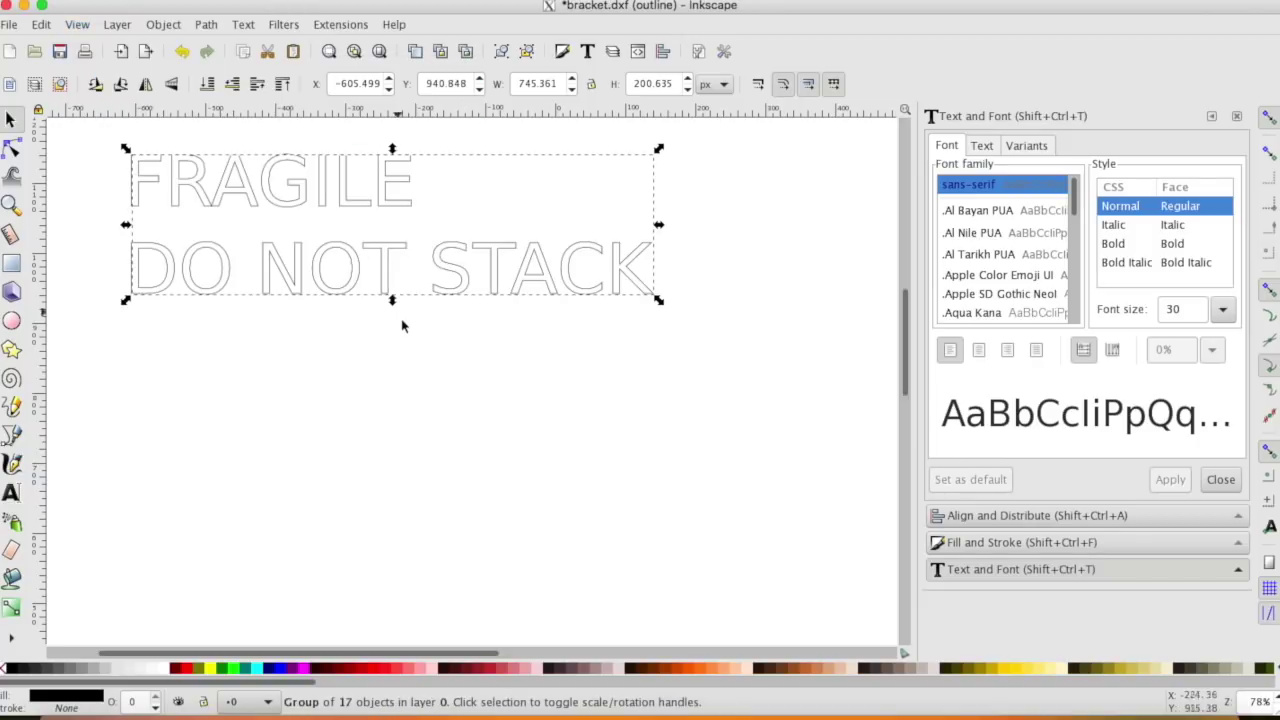
pyautogui.click(398, 330)
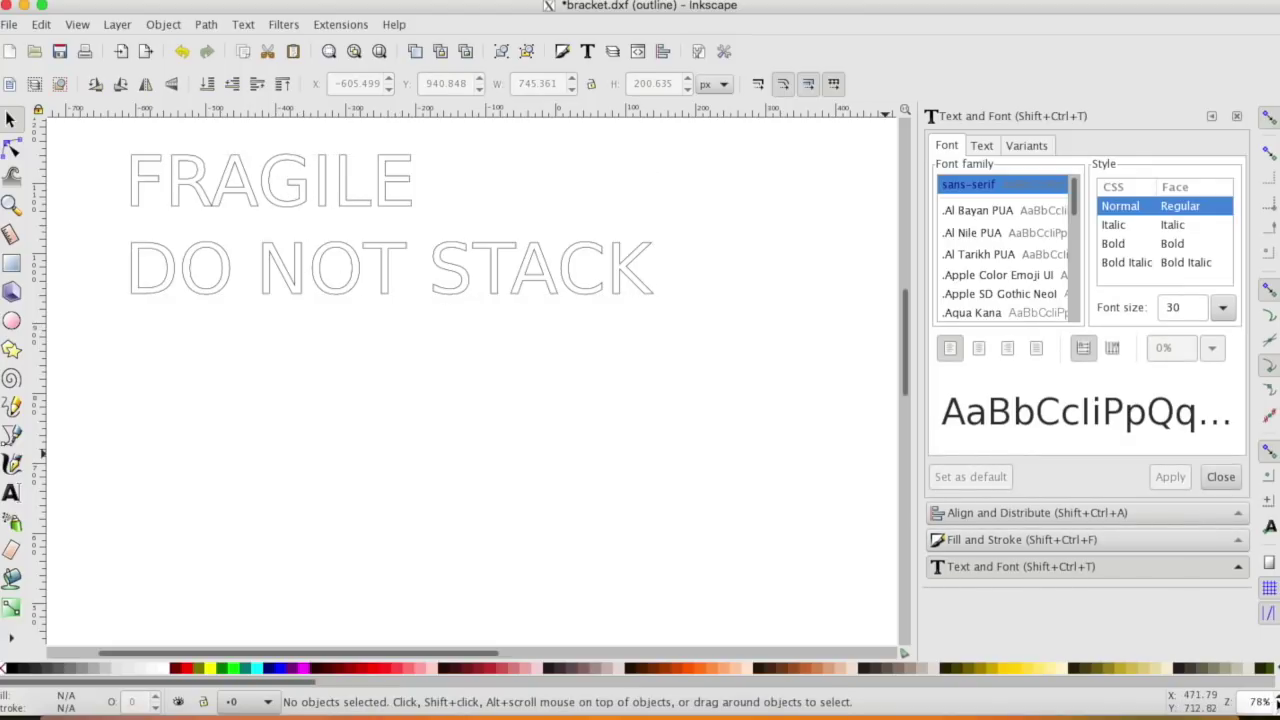
# Zoom in and drag the outlined text group to X -517.750, Y 879.757.
pyautogui.scroll(1, 1260, 701)
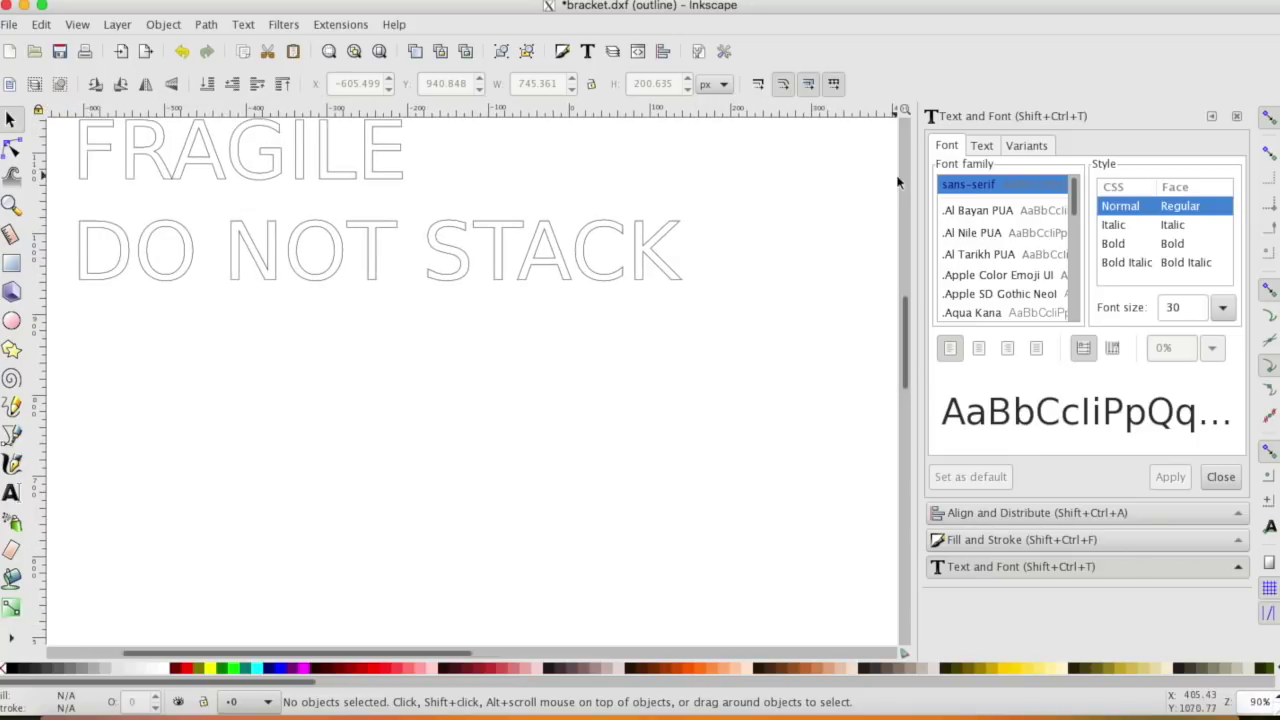
pyautogui.moveTo(905, 326); pyautogui.dragTo(906, 308)
pyautogui.click(334, 246)
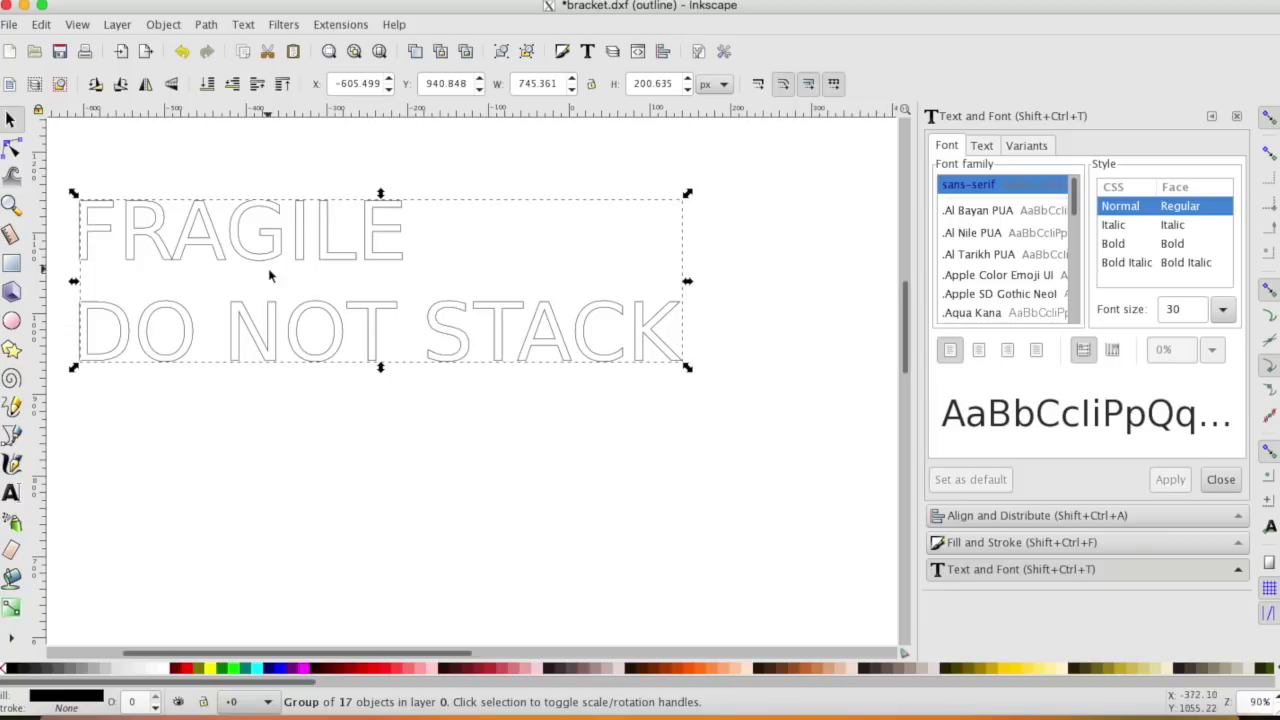
pyautogui.moveTo(263, 248); pyautogui.dragTo(338, 296)
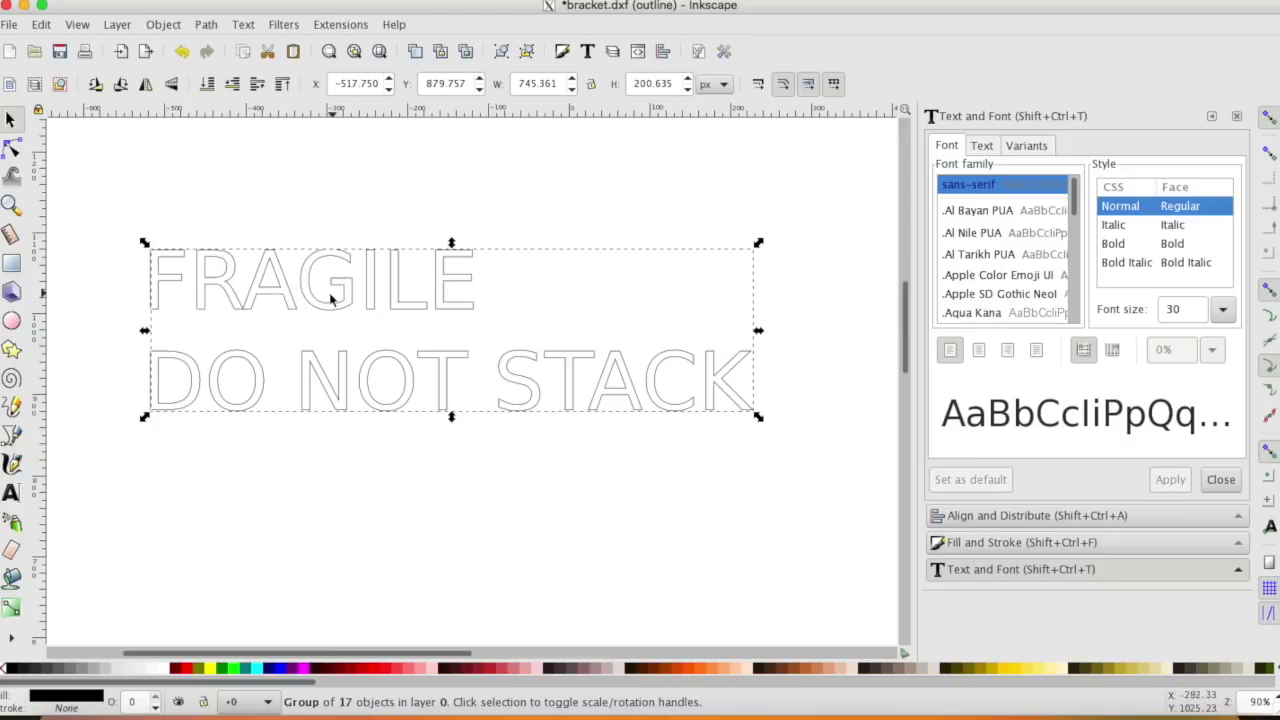
pyautogui.click(207, 25)
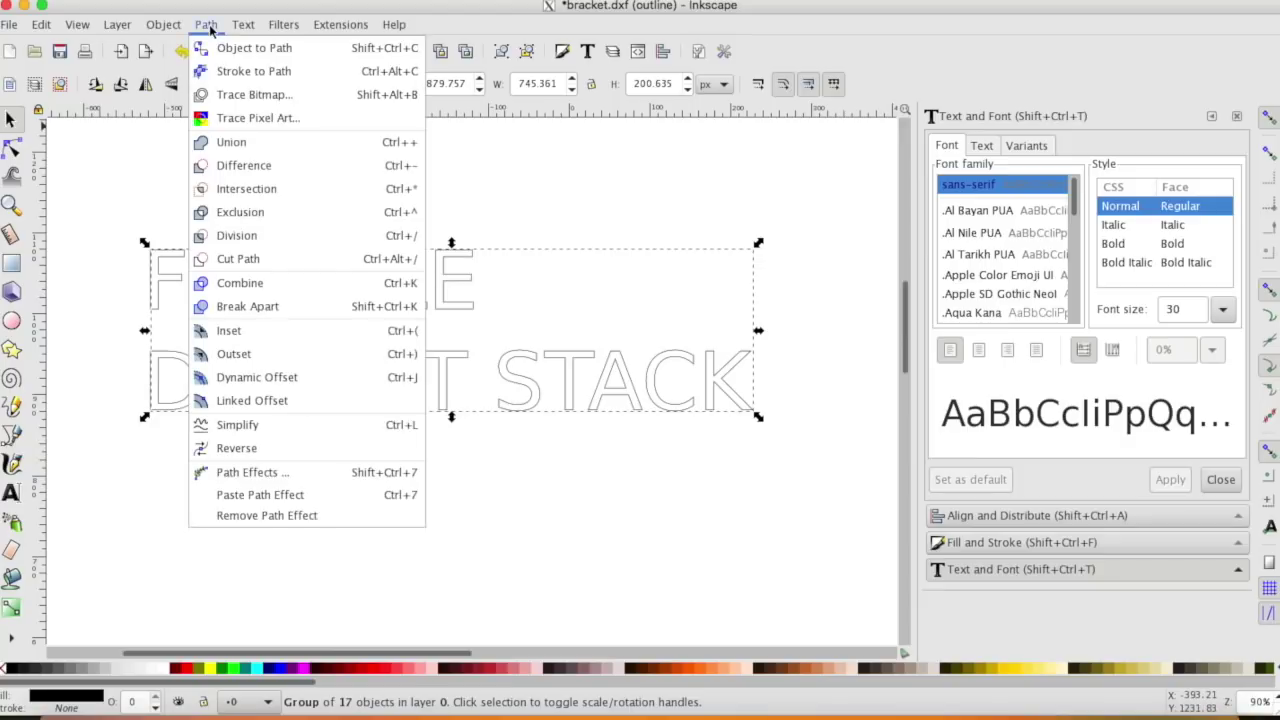
pyautogui.click(518, 367)
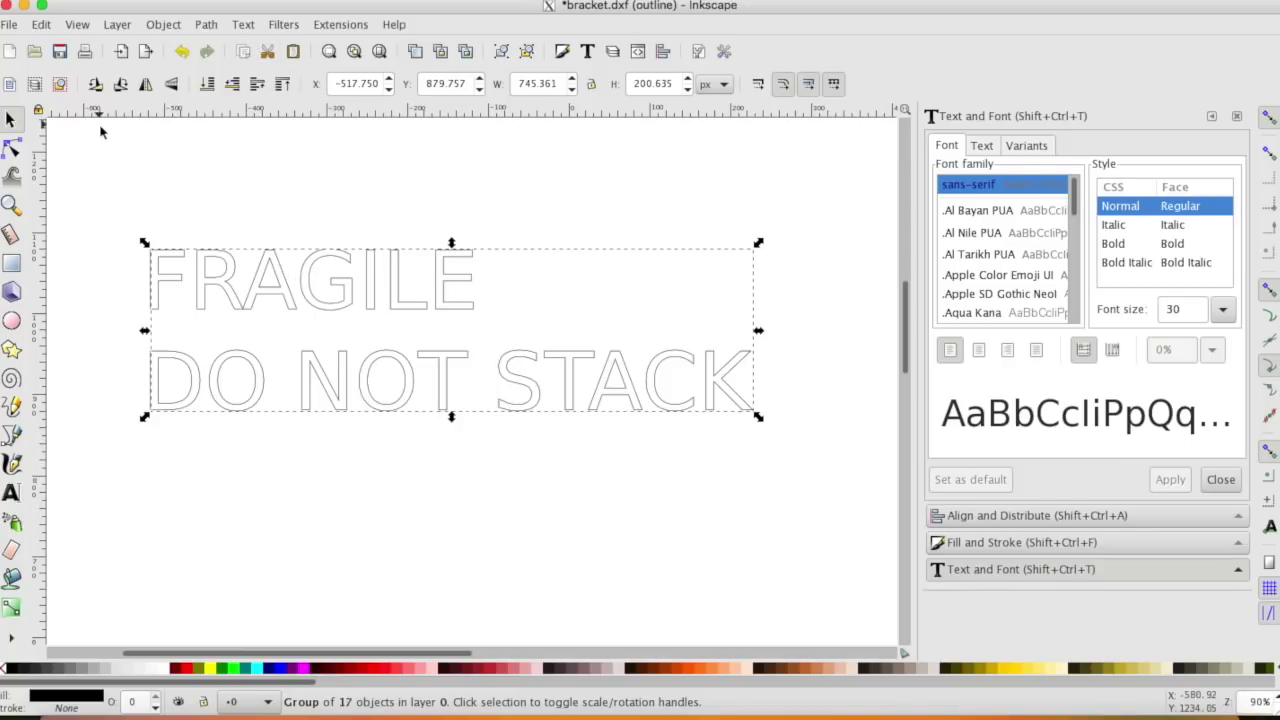
pyautogui.click(10, 25)
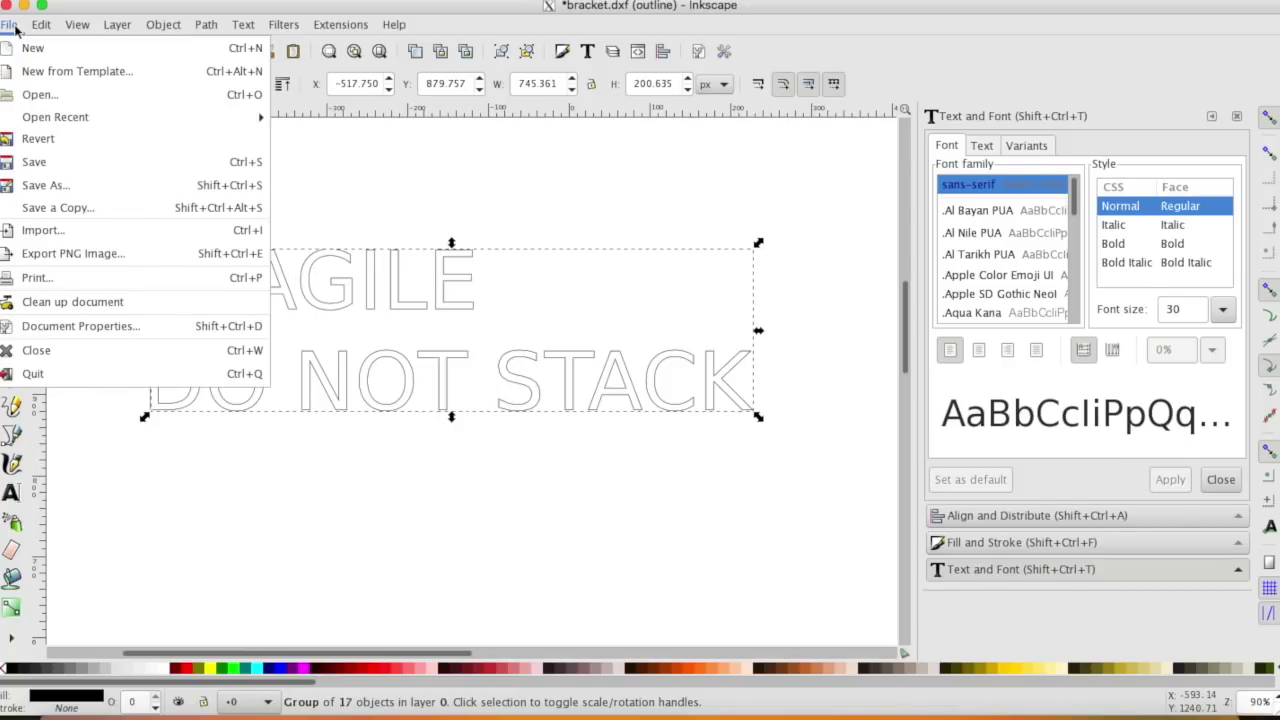
pyautogui.click(48, 96)
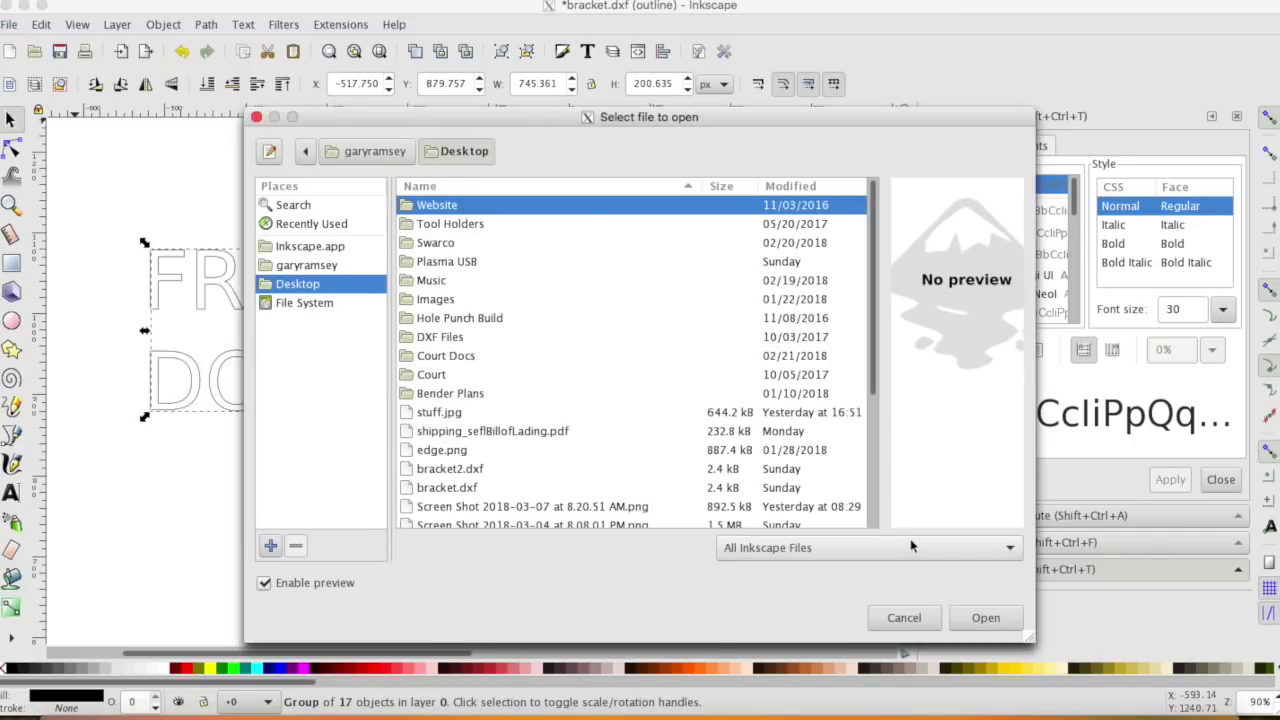
pyautogui.click(964, 552)
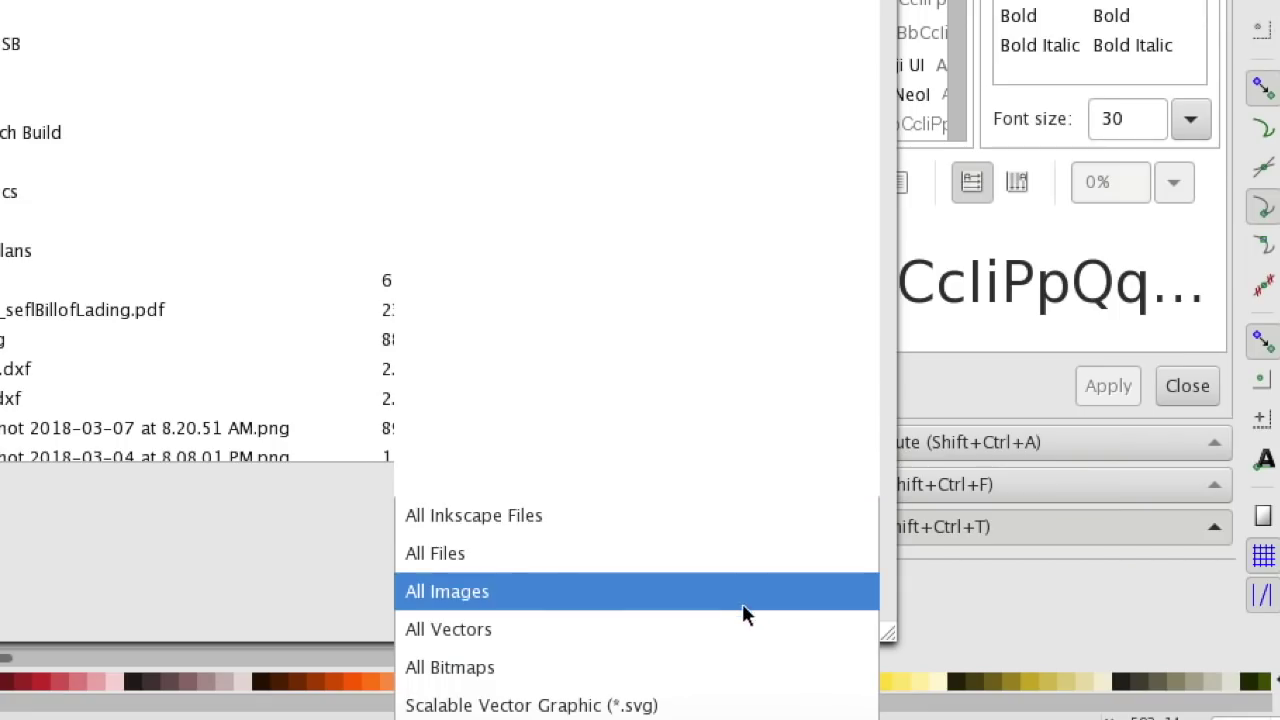
pyautogui.scroll(-2, 935, 621)
pyautogui.scroll(-5, 739, 620)
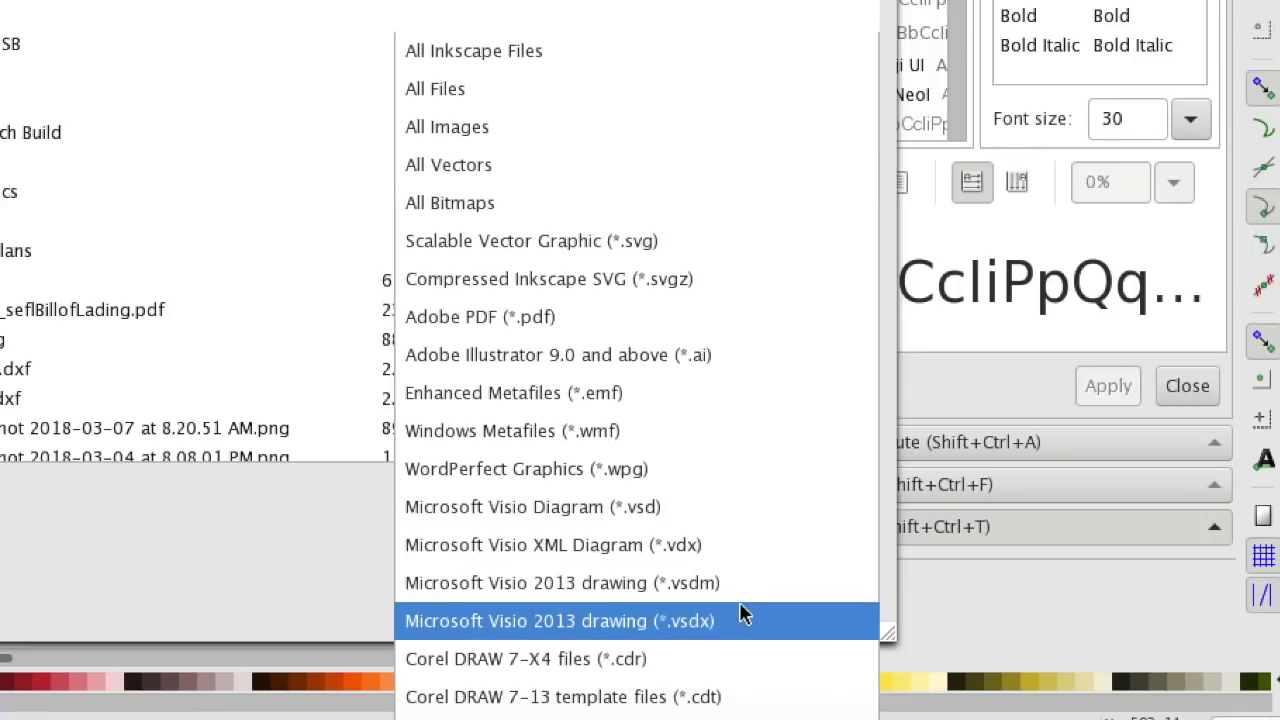
pyautogui.scroll(-1, 739, 616)
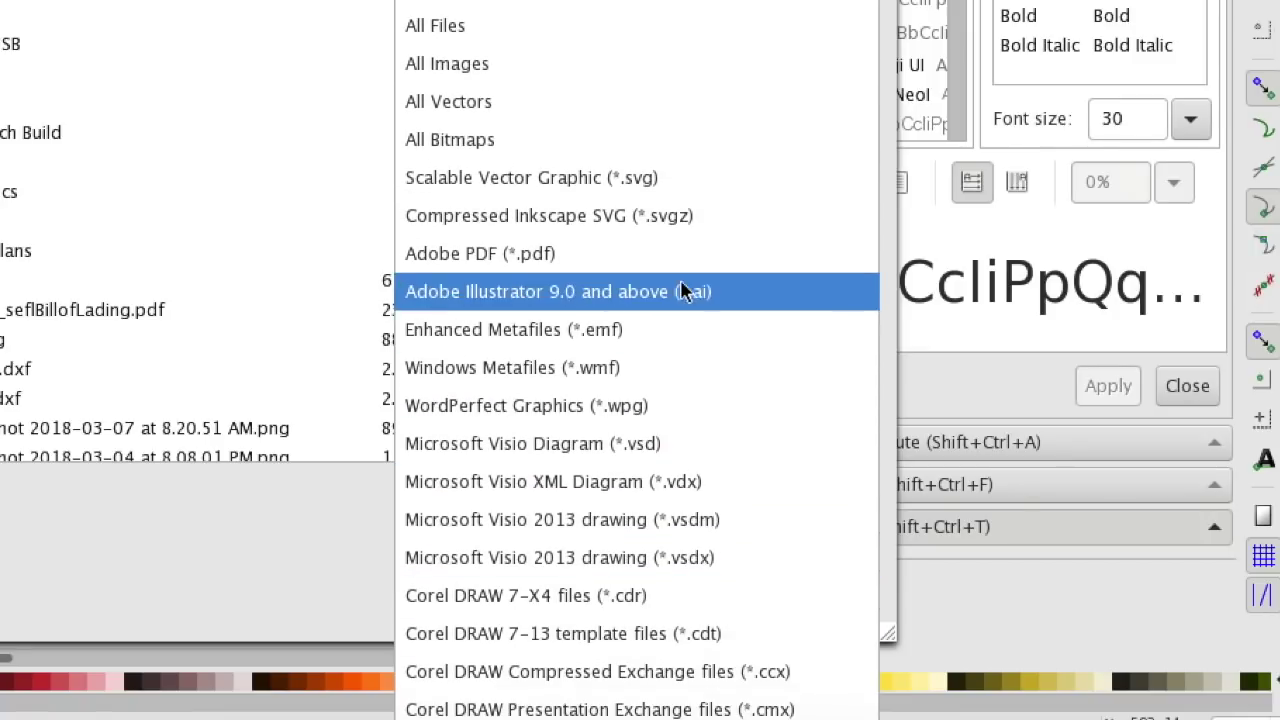
pyautogui.scroll(-4, 686, 520)
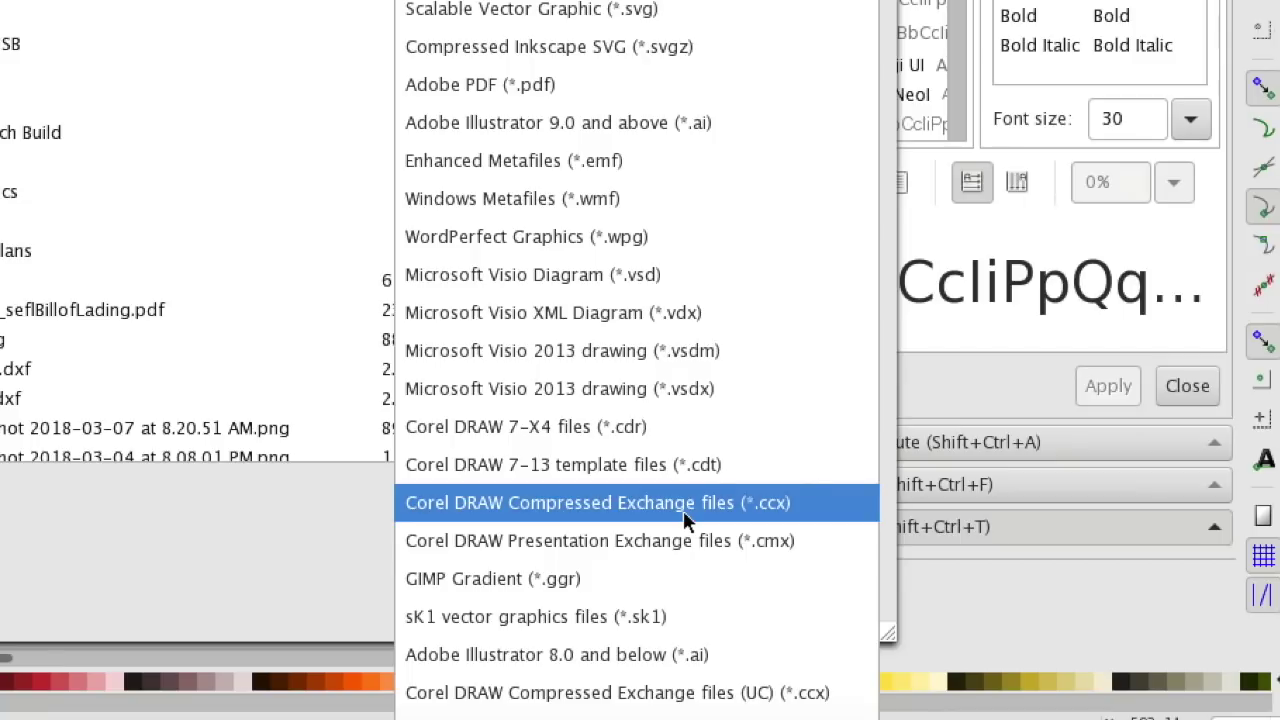
pyautogui.scroll(-2, 686, 520)
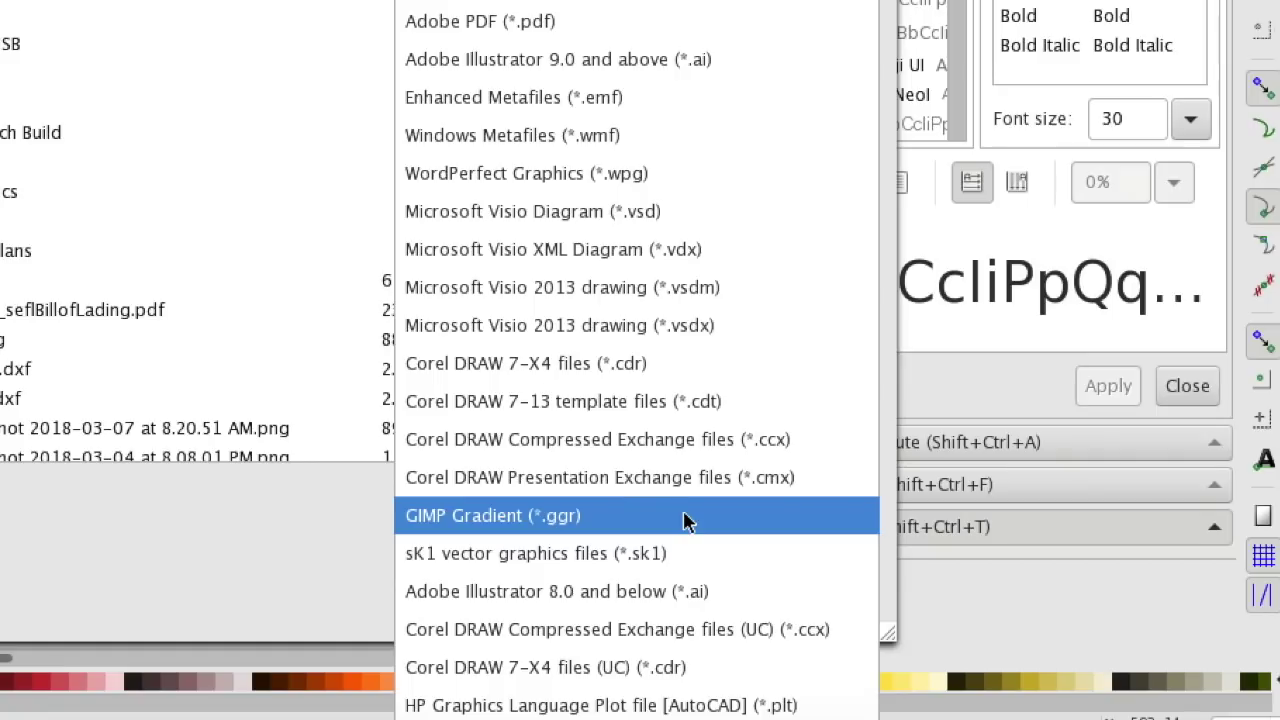
pyautogui.scroll(-5, 686, 520)
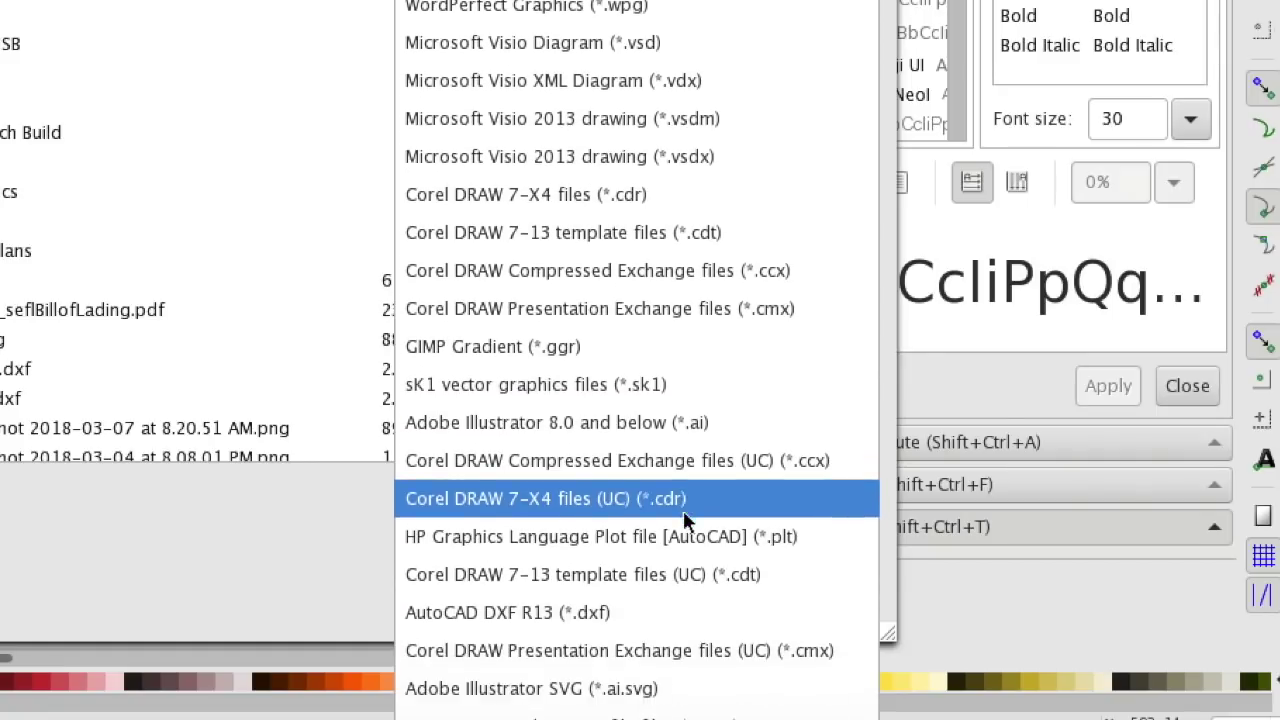
pyautogui.scroll(-4, 686, 520)
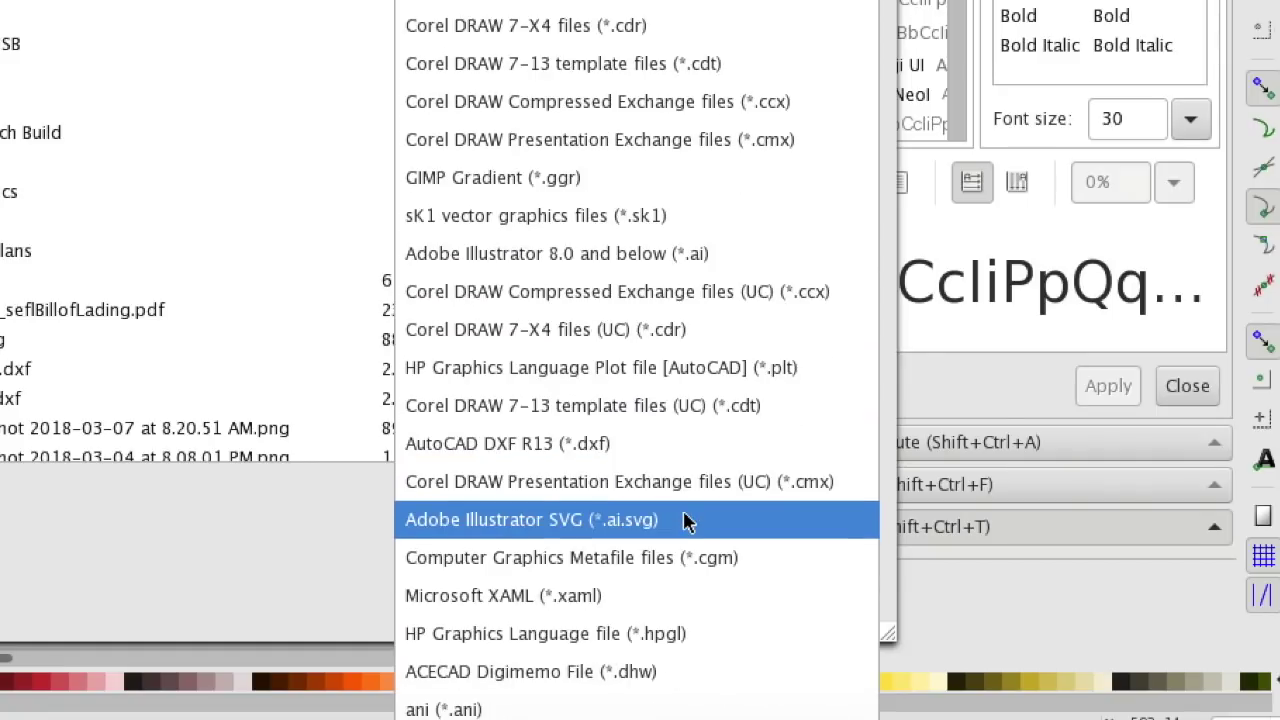
pyautogui.scroll(-4, 686, 520)
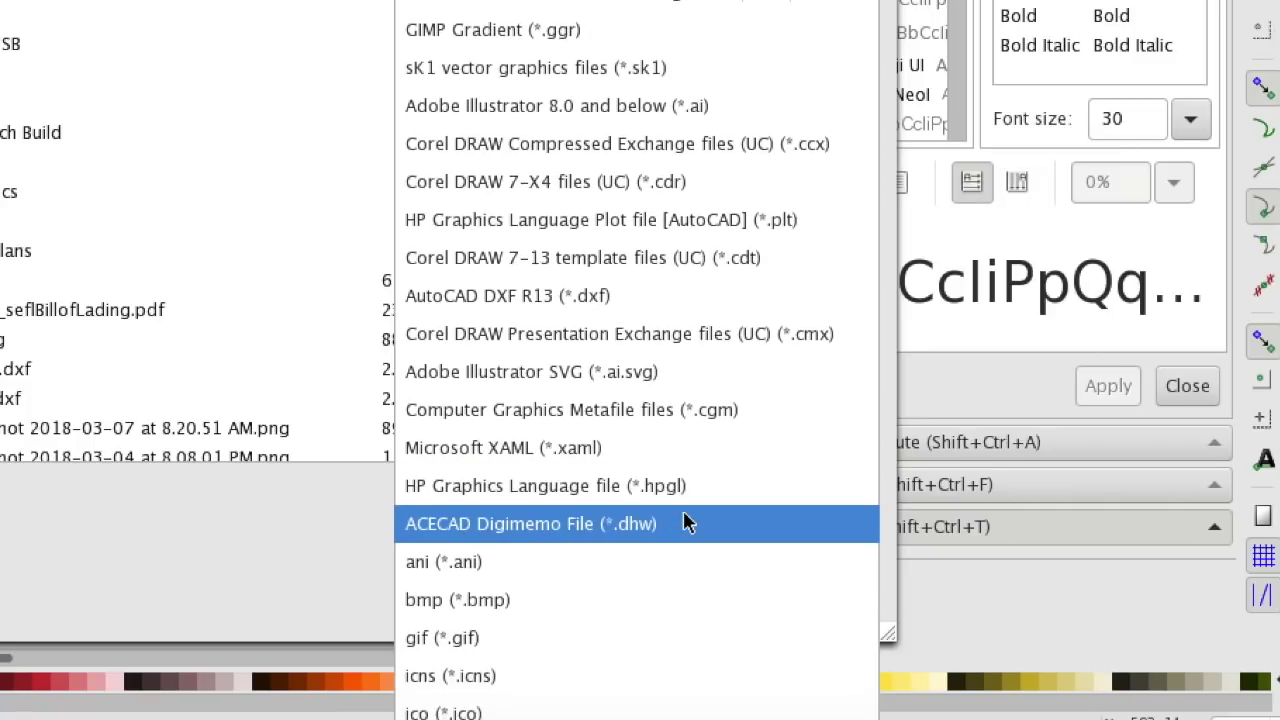
pyautogui.scroll(-5, 686, 522)
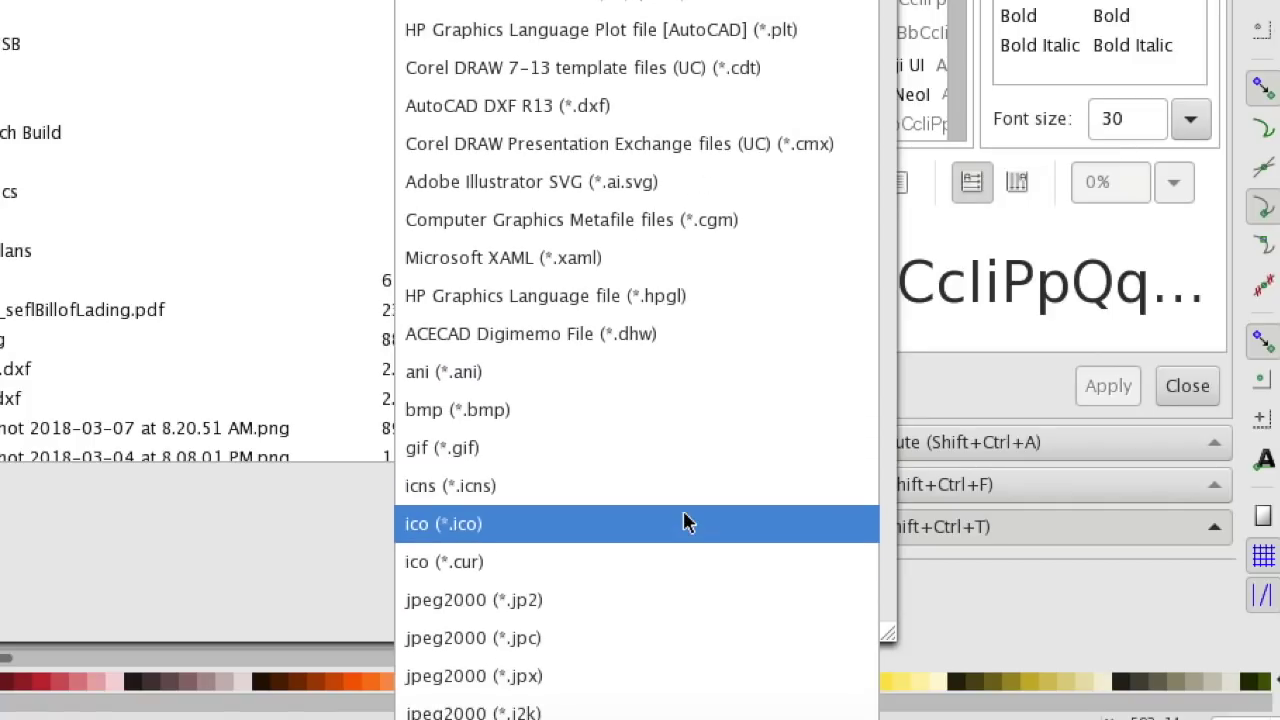
pyautogui.scroll(15, 686, 522)
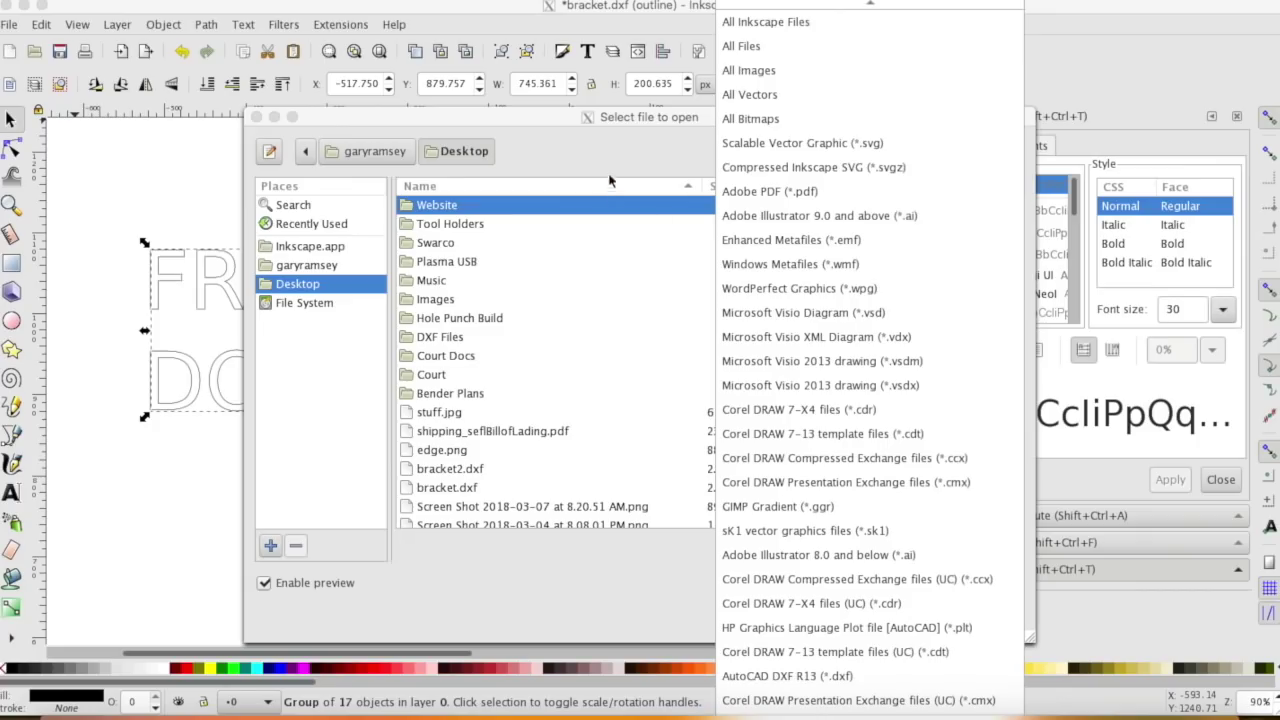
pyautogui.click(765, 17)
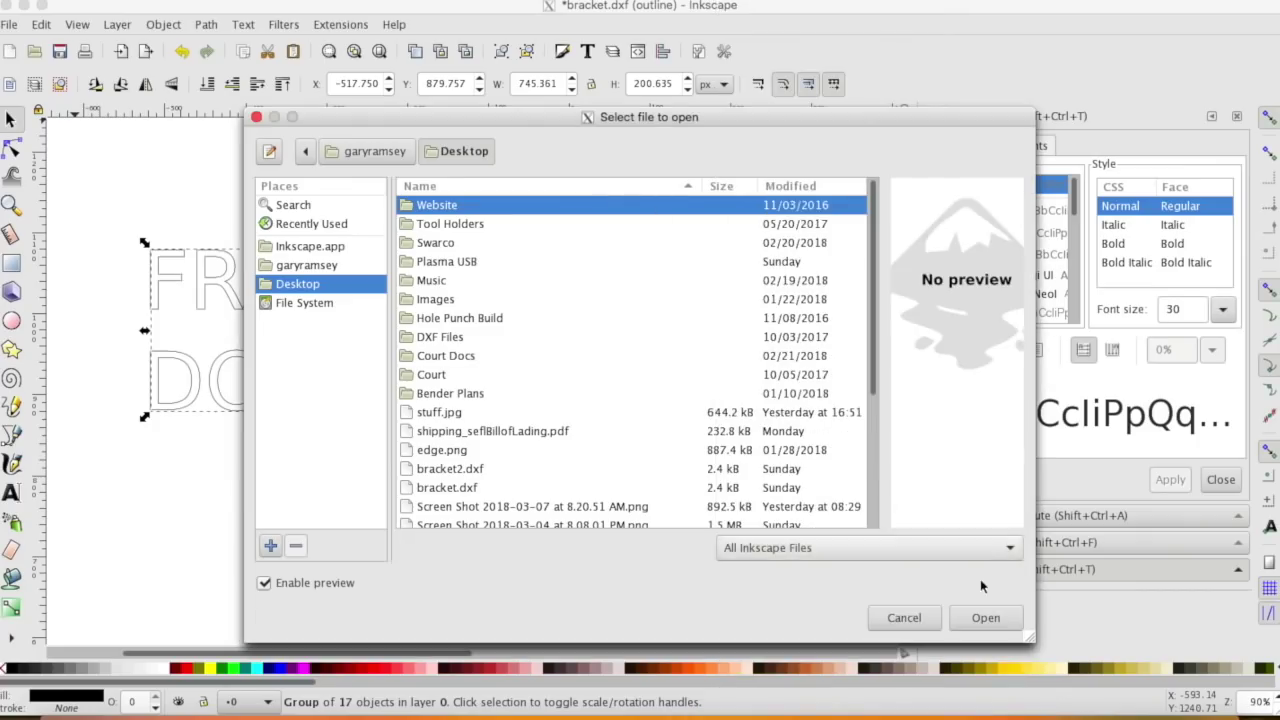
# Cancel the Open dialog, start Save As for bracket.svg, and keep Inkscape SVG (*.svg) as format.
pyautogui.click(904, 617)
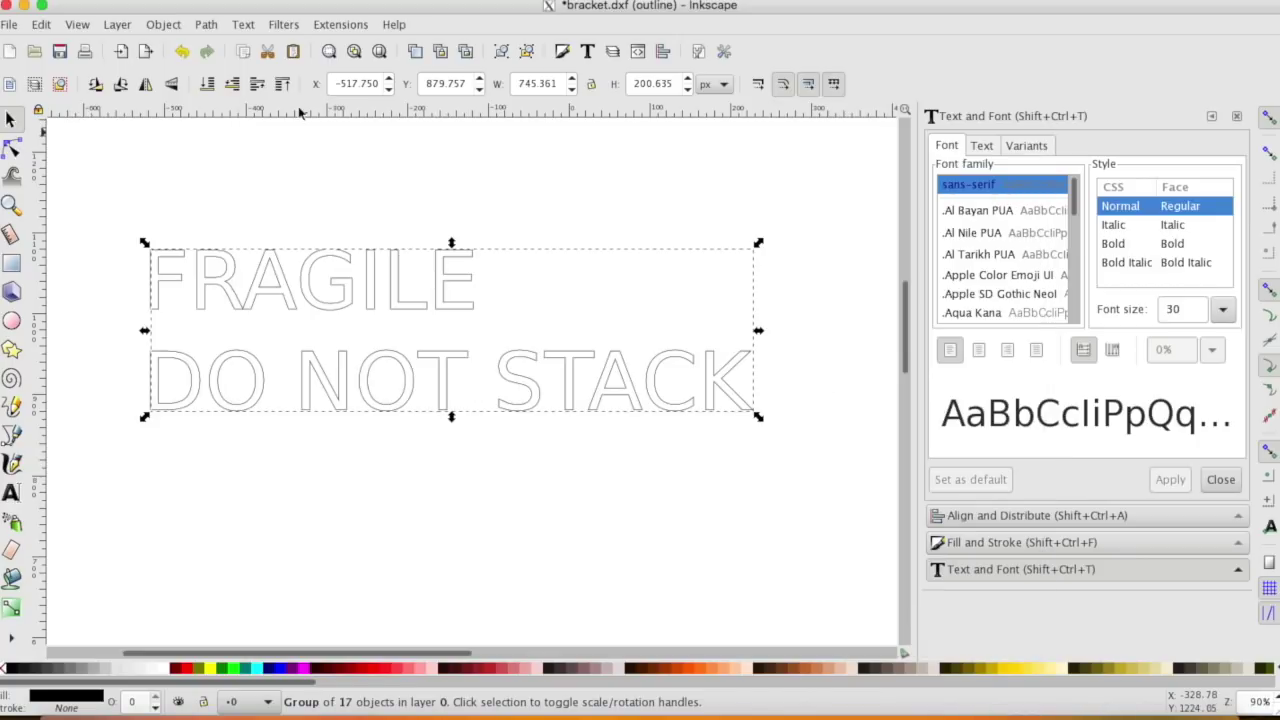
pyautogui.click(12, 24)
pyautogui.click(40, 185)
pyautogui.click(868, 558)
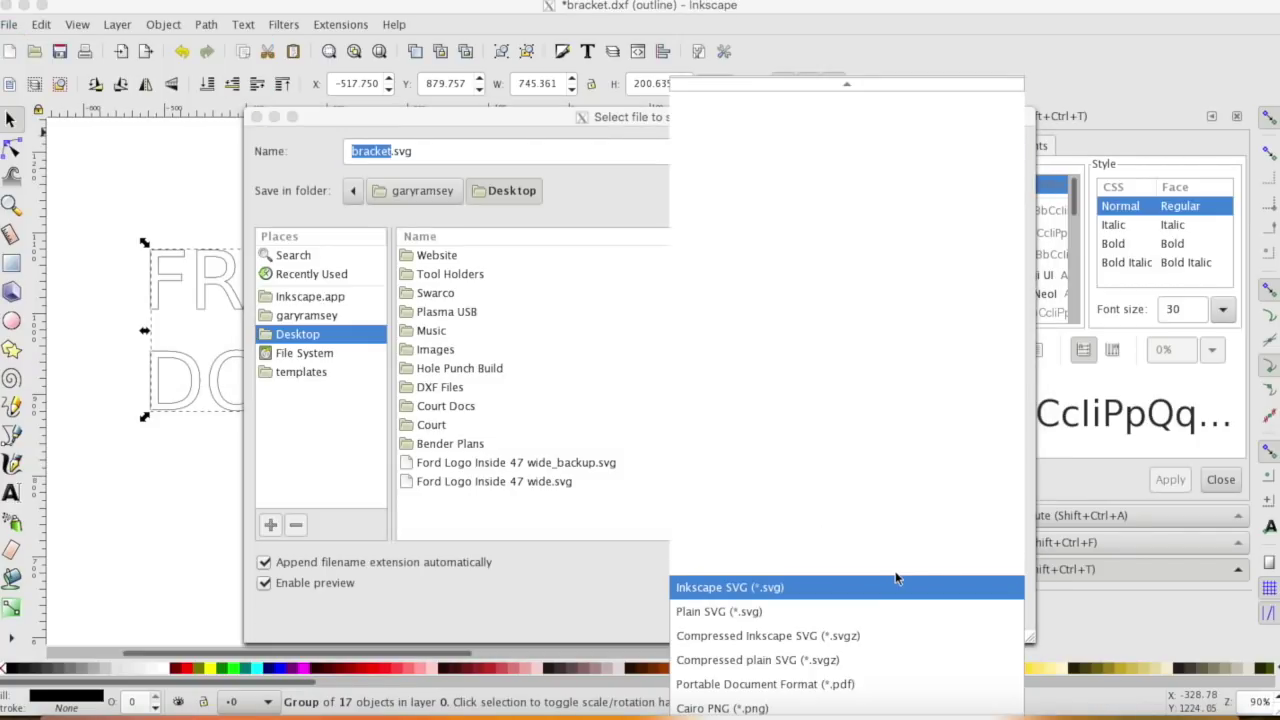
pyautogui.scroll(-4, 898, 649)
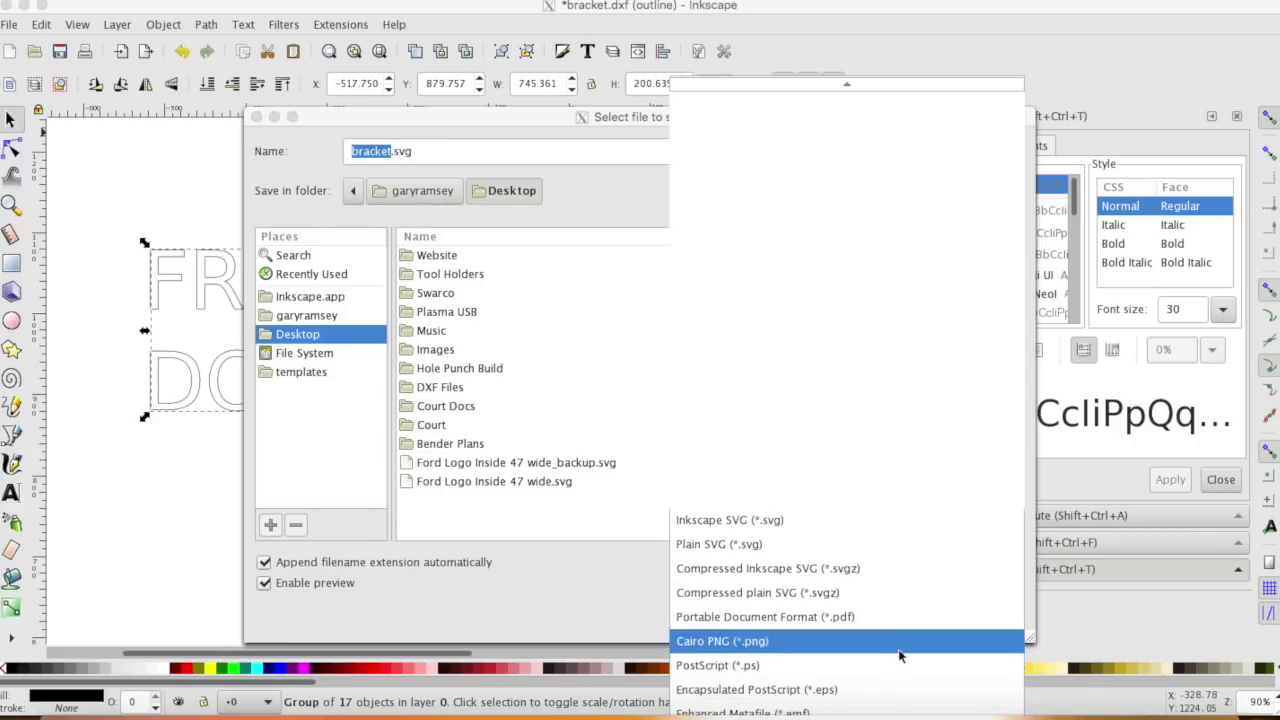
pyautogui.scroll(-1, 899, 656)
pyautogui.scroll(-6, 898, 655)
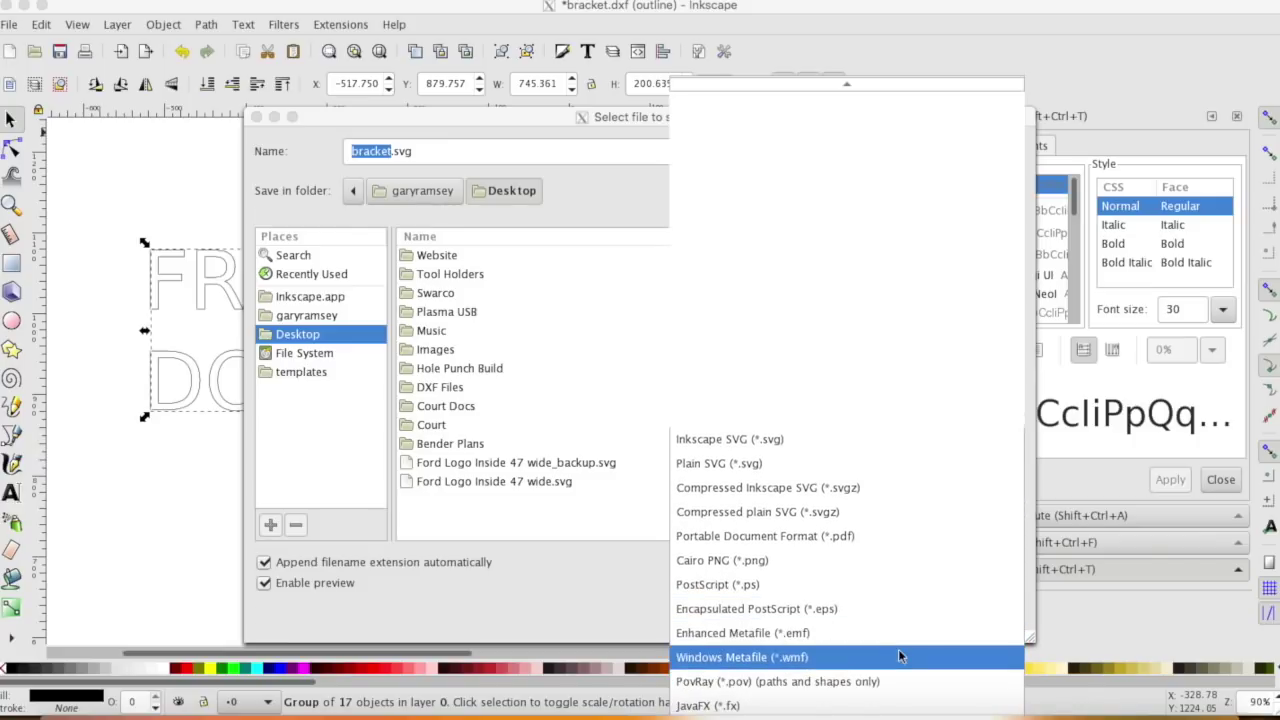
pyautogui.scroll(1, 898, 655)
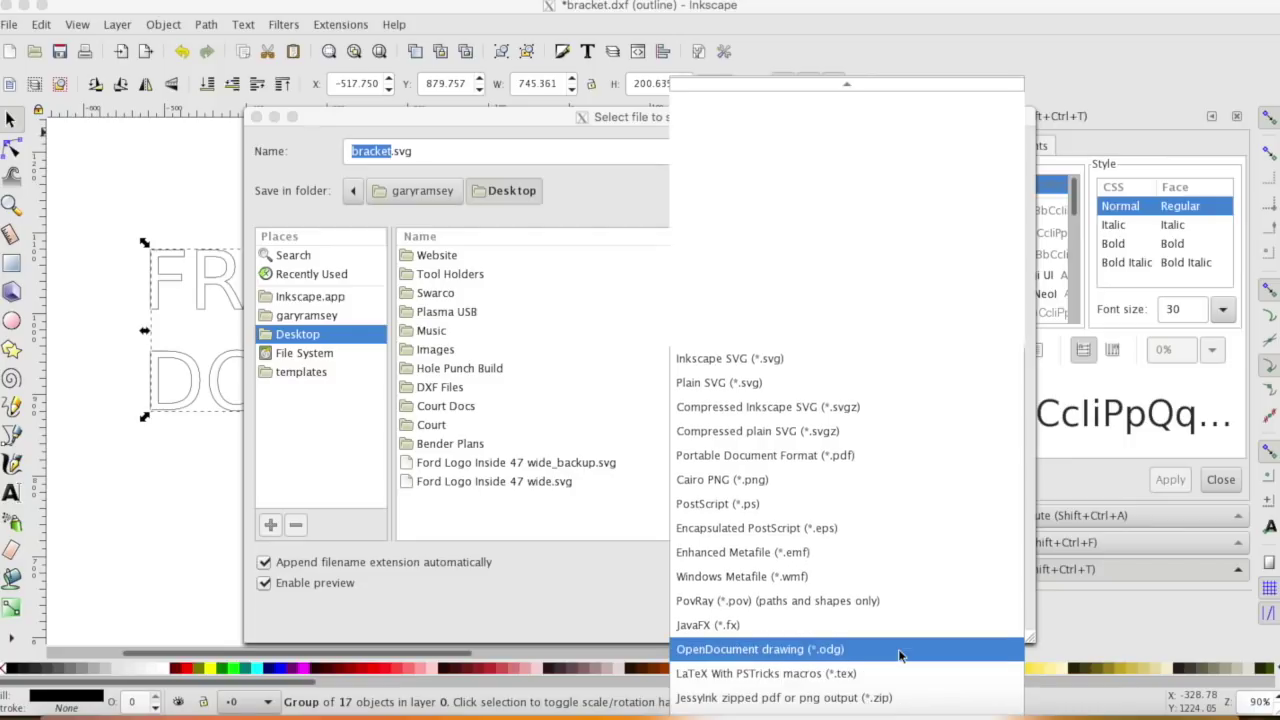
pyautogui.click(572, 600)
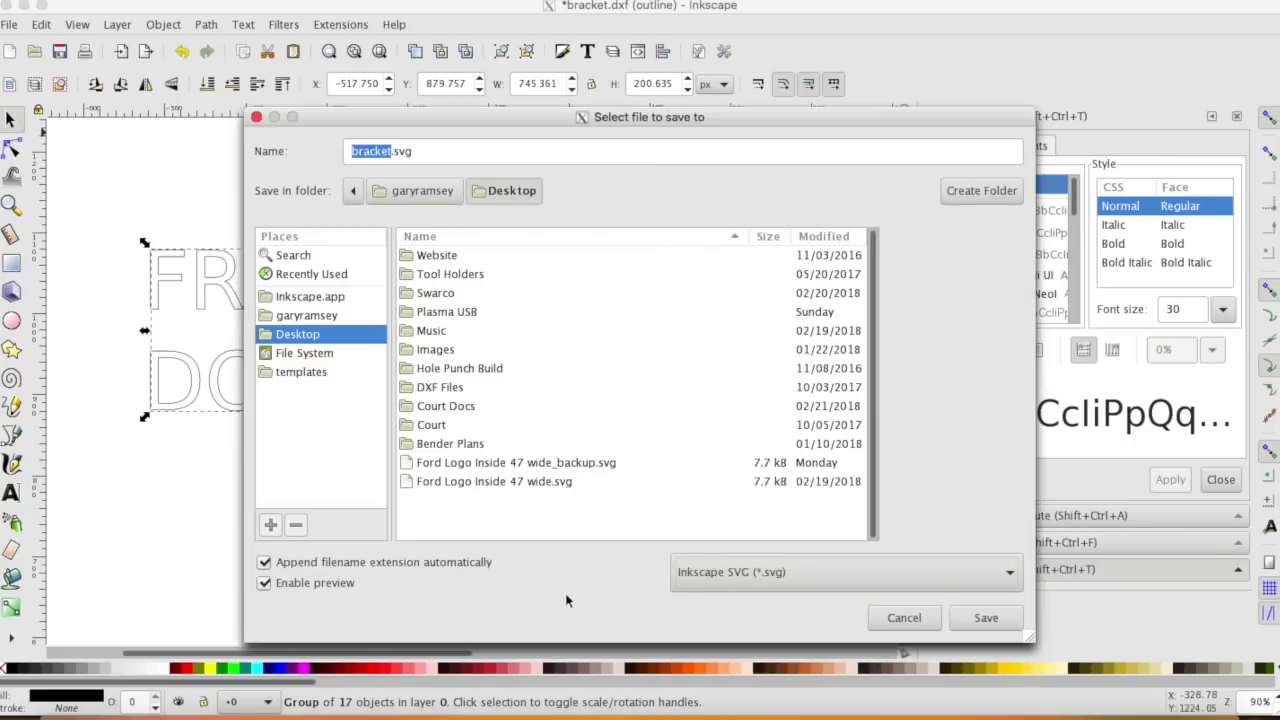
# Cancel the Save dialog and switch the text group to its rotation handles.
pyautogui.click(900, 616)
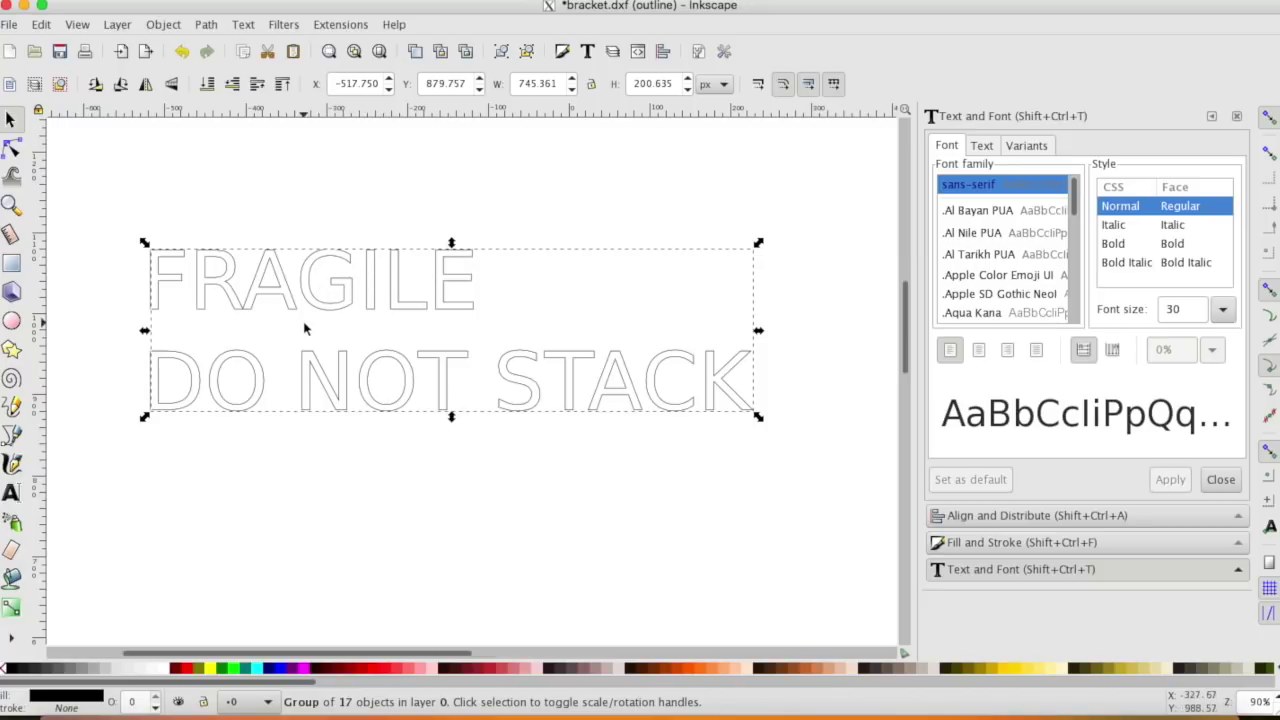
pyautogui.click(316, 270)
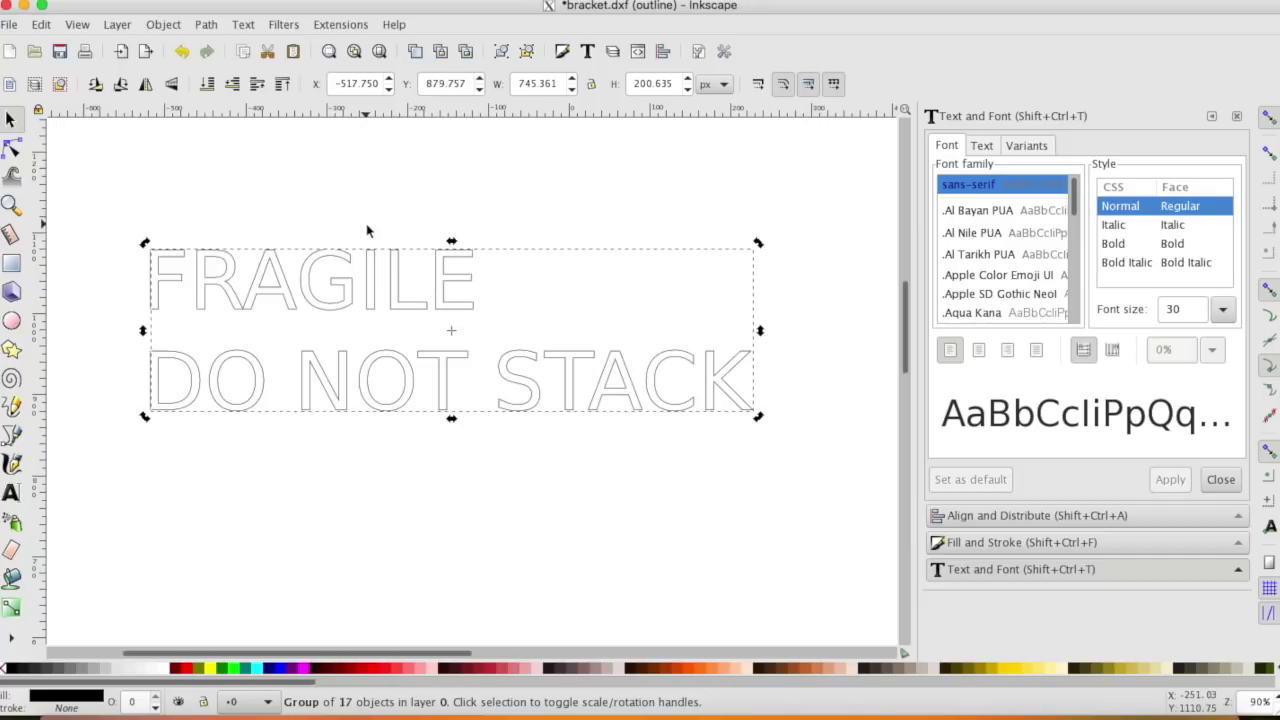
# Try Break Apart, then ungroup the outlined text into 17 separate letter paths.
pyautogui.click(207, 25)
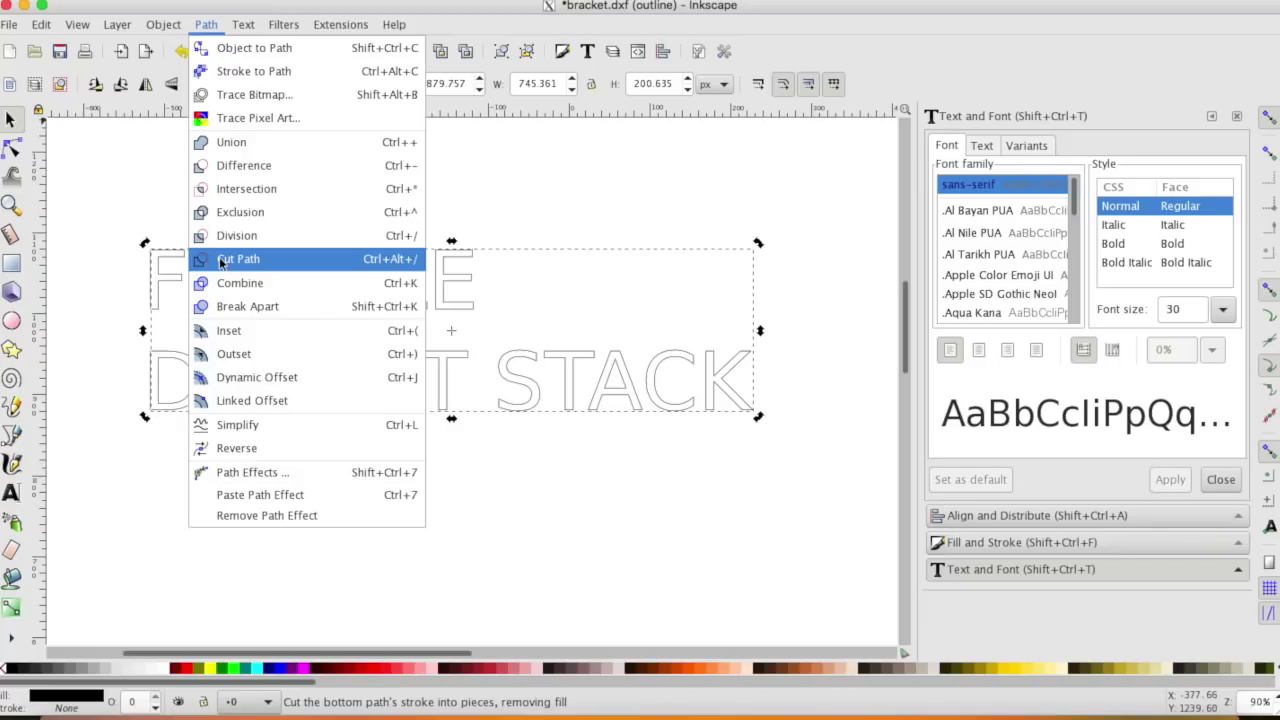
pyautogui.click(238, 306)
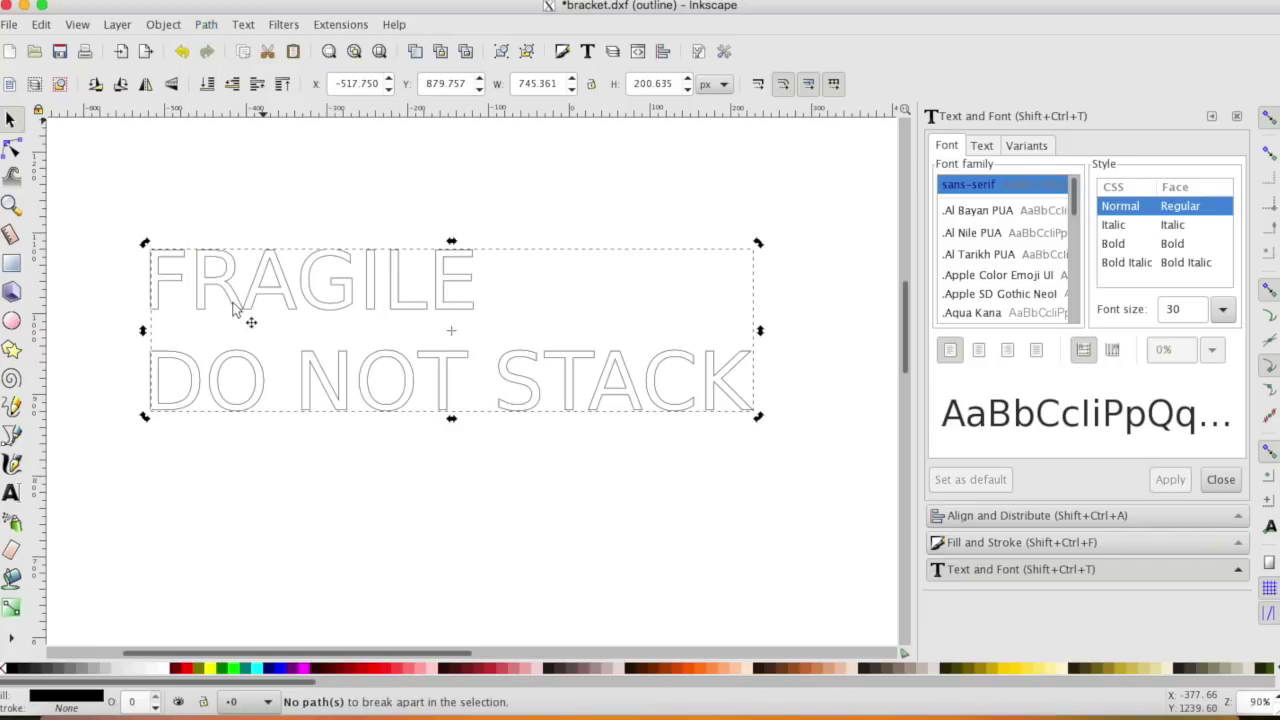
pyautogui.click(162, 25)
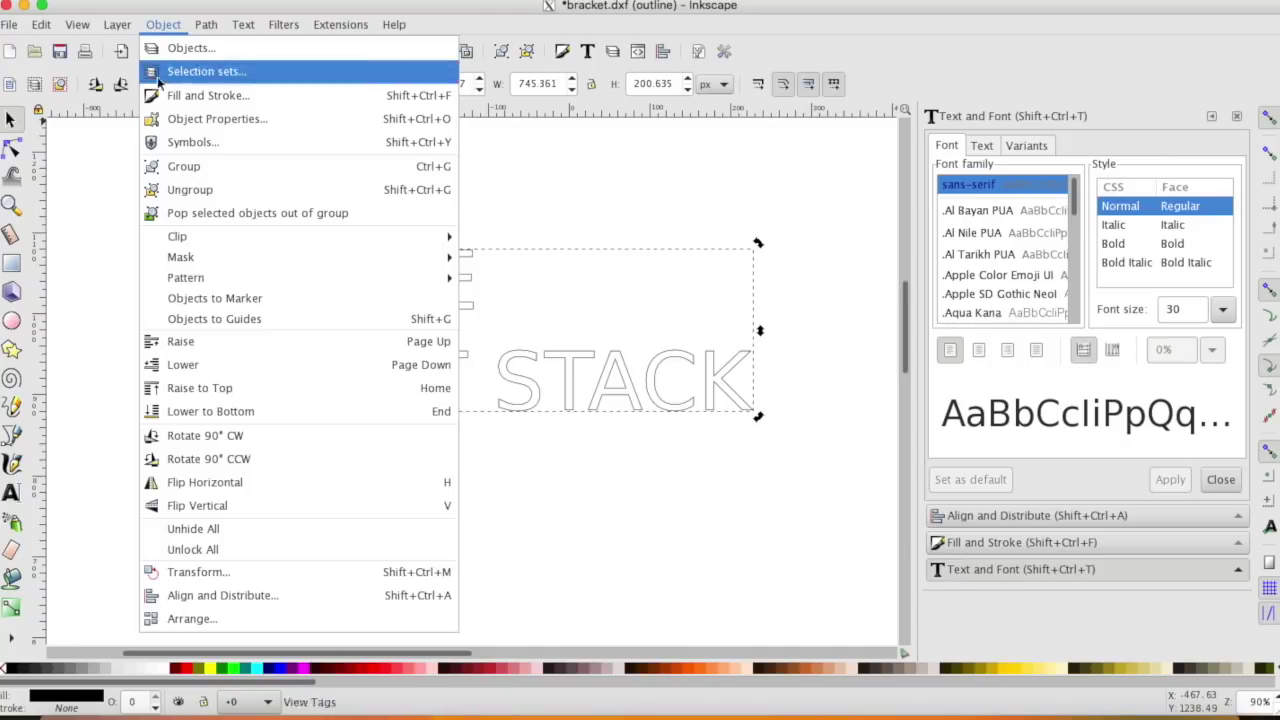
pyautogui.click(183, 195)
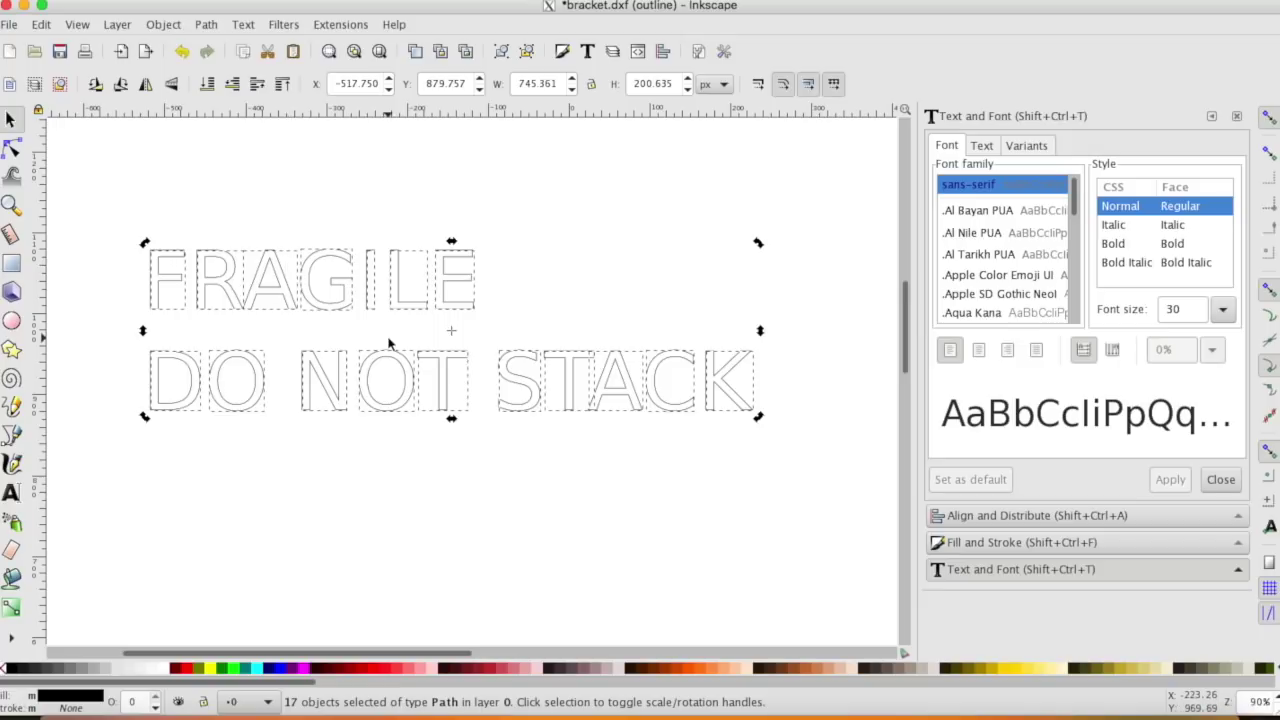
pyautogui.click(270, 521)
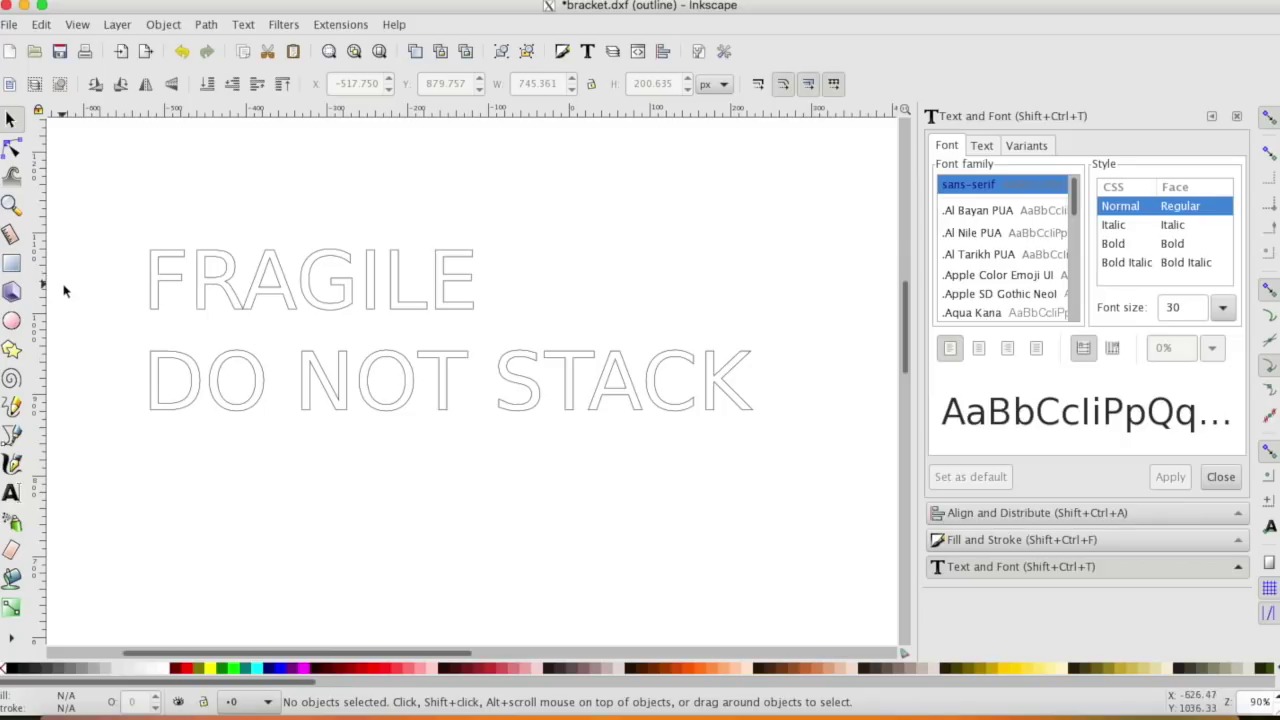
pyautogui.click(12, 263)
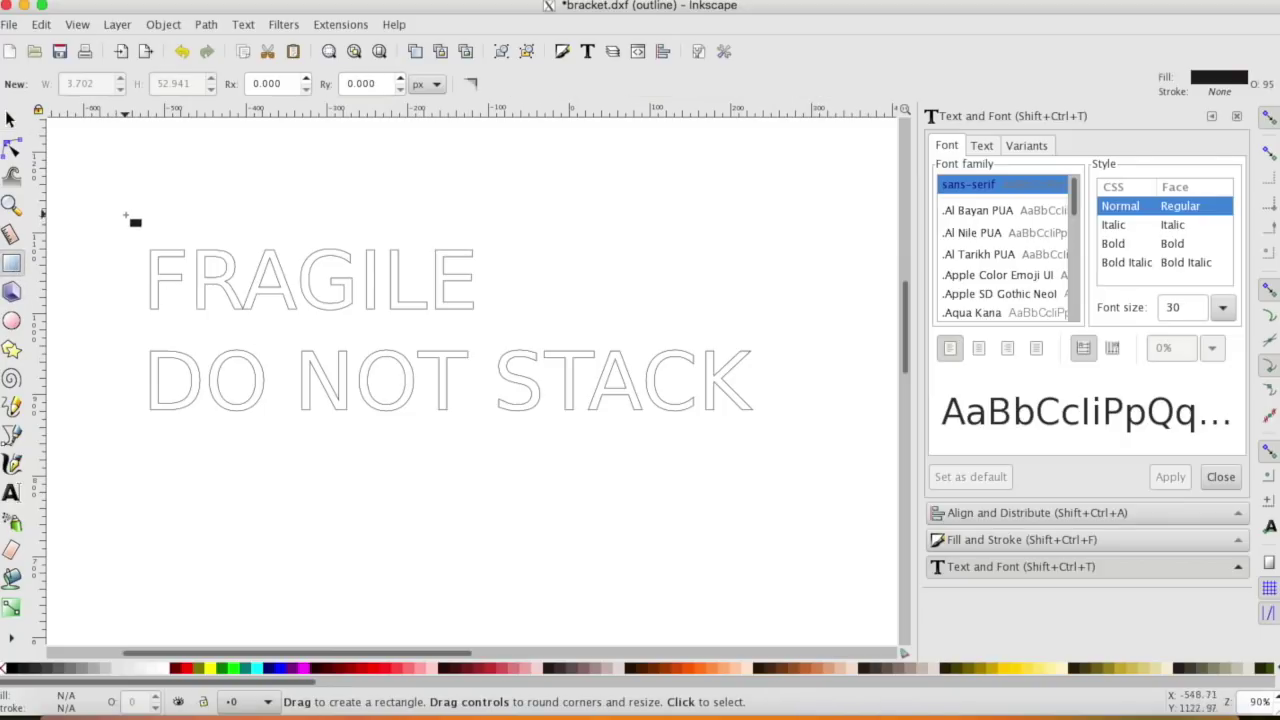
pyautogui.moveTo(122, 205); pyautogui.dragTo(836, 492)
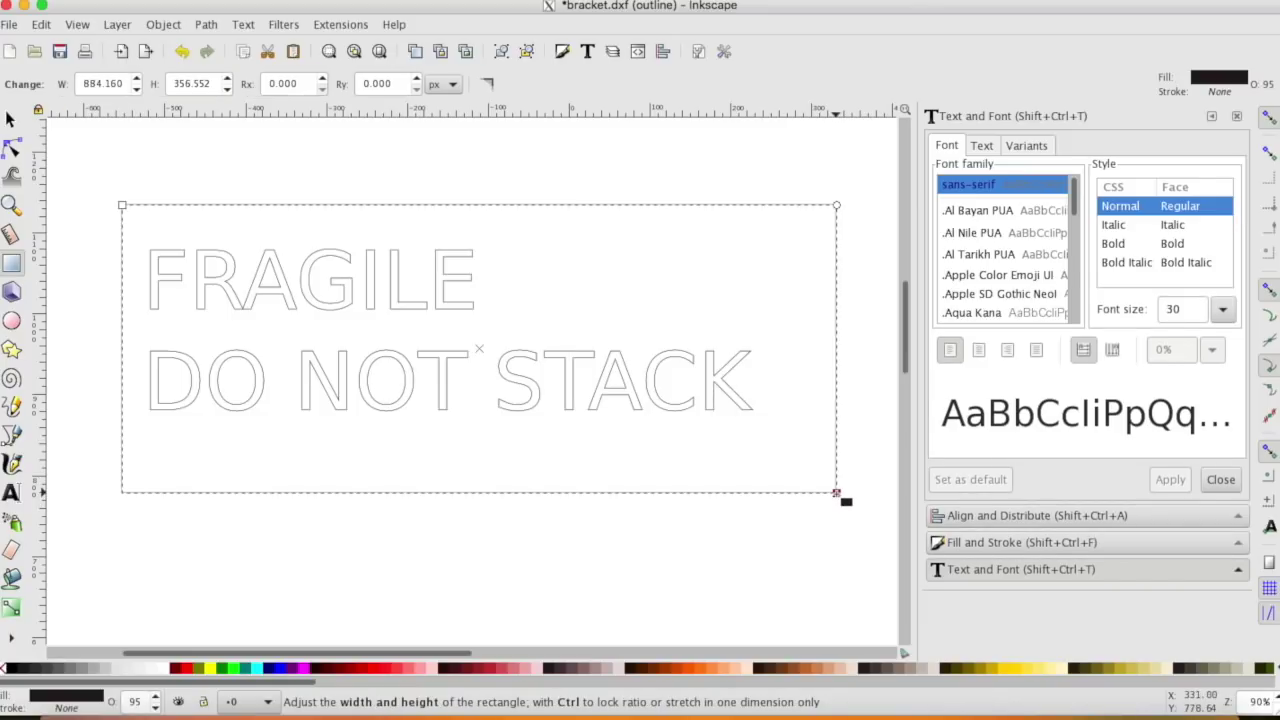
pyautogui.click(10, 119)
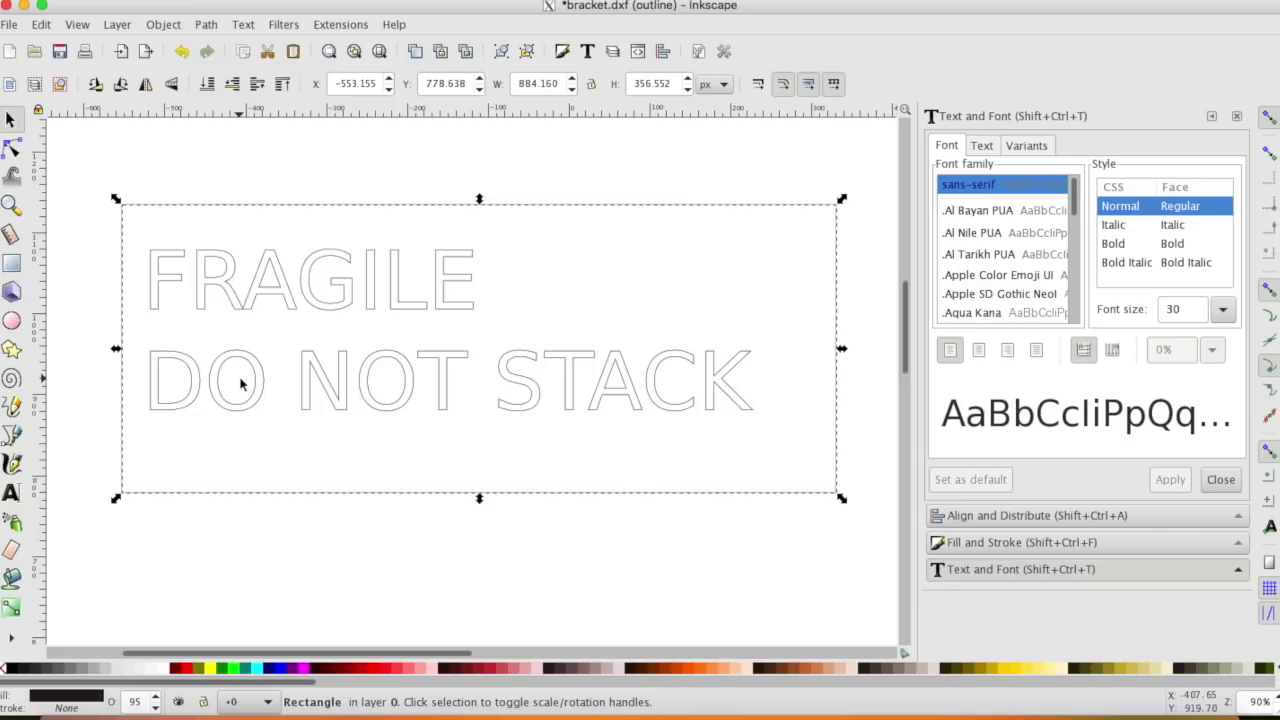
pyautogui.click(216, 216)
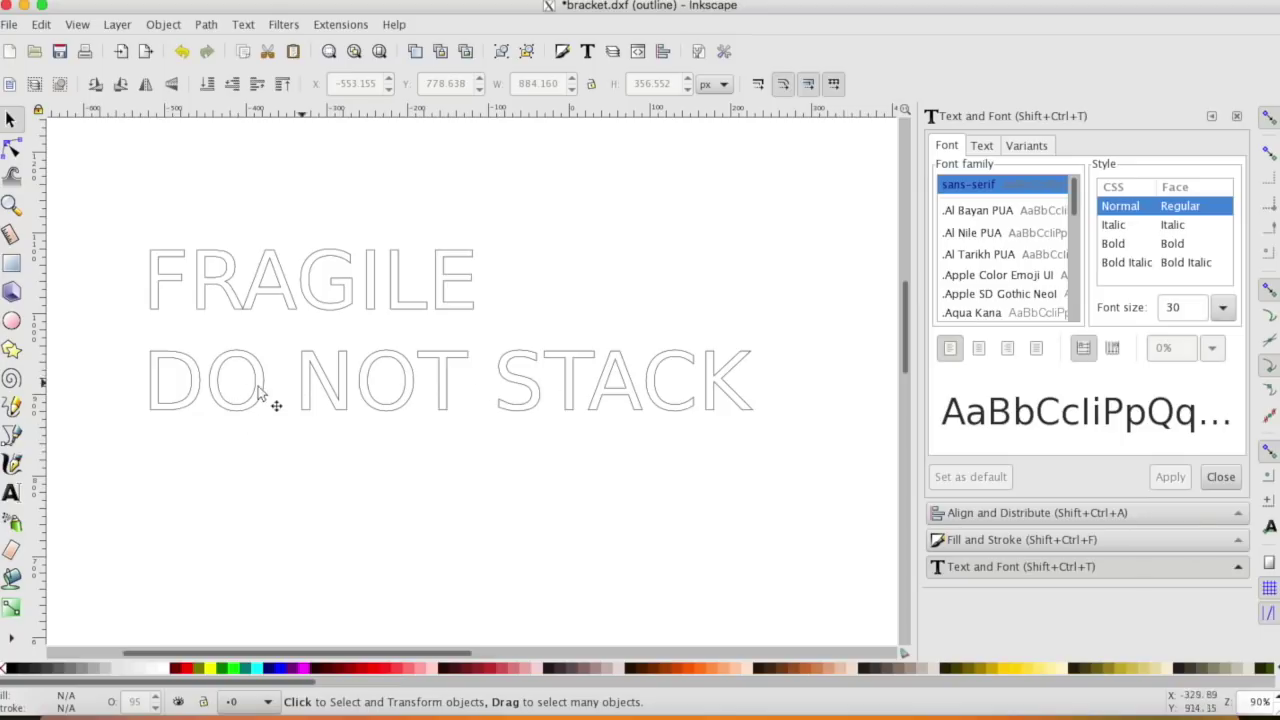
# Draw a thin 6.665 × 113.297 px rectangle and position it across the O of DO.
pyautogui.click(12, 264)
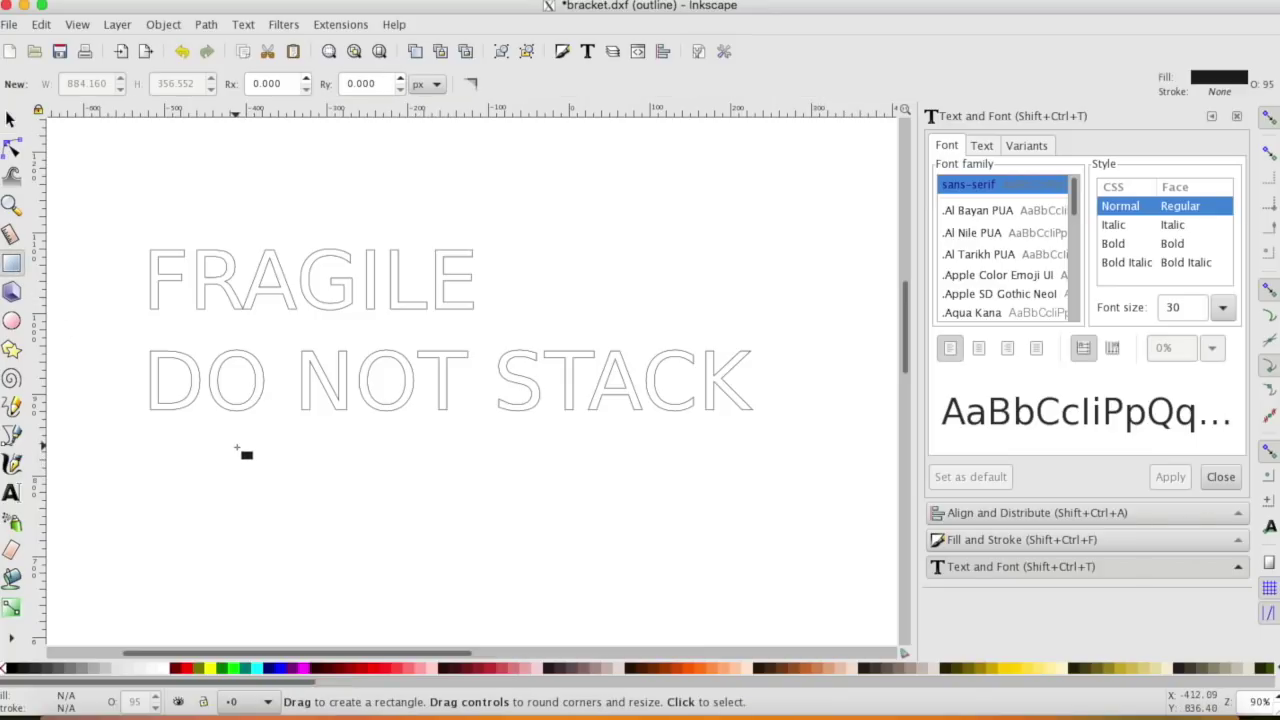
pyautogui.moveTo(237, 448); pyautogui.dragTo(247, 514)
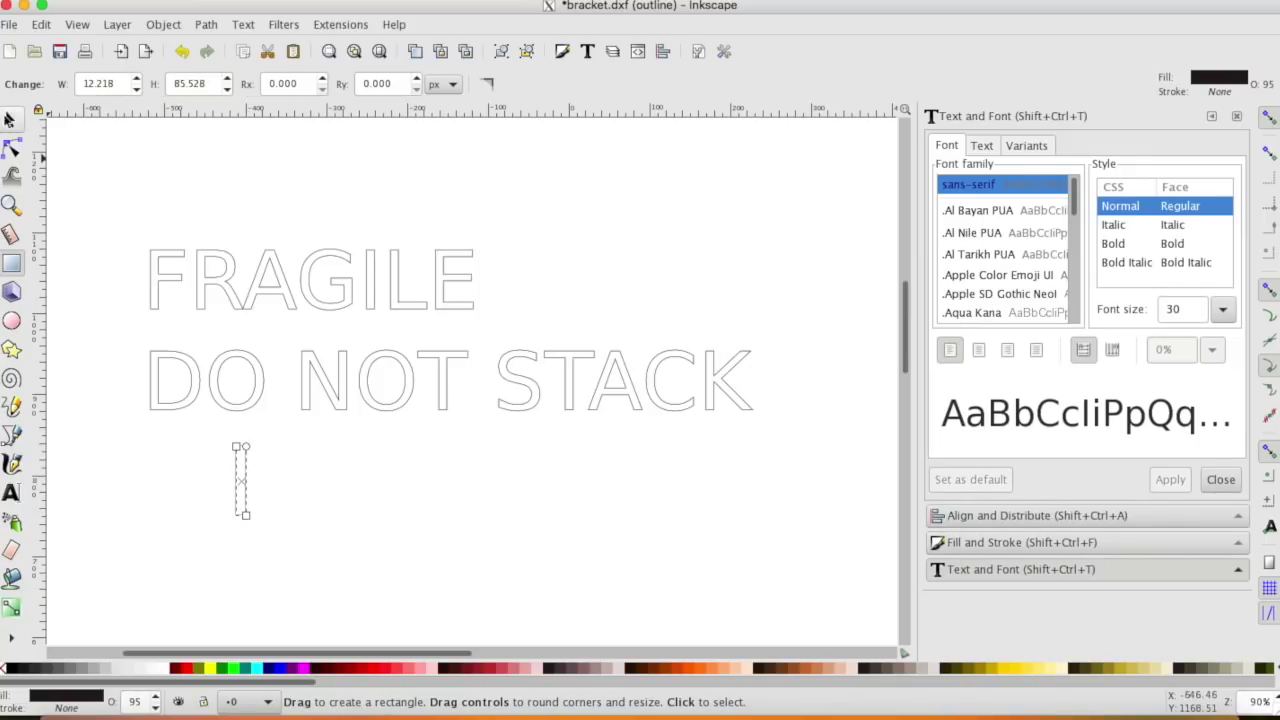
pyautogui.click(10, 119)
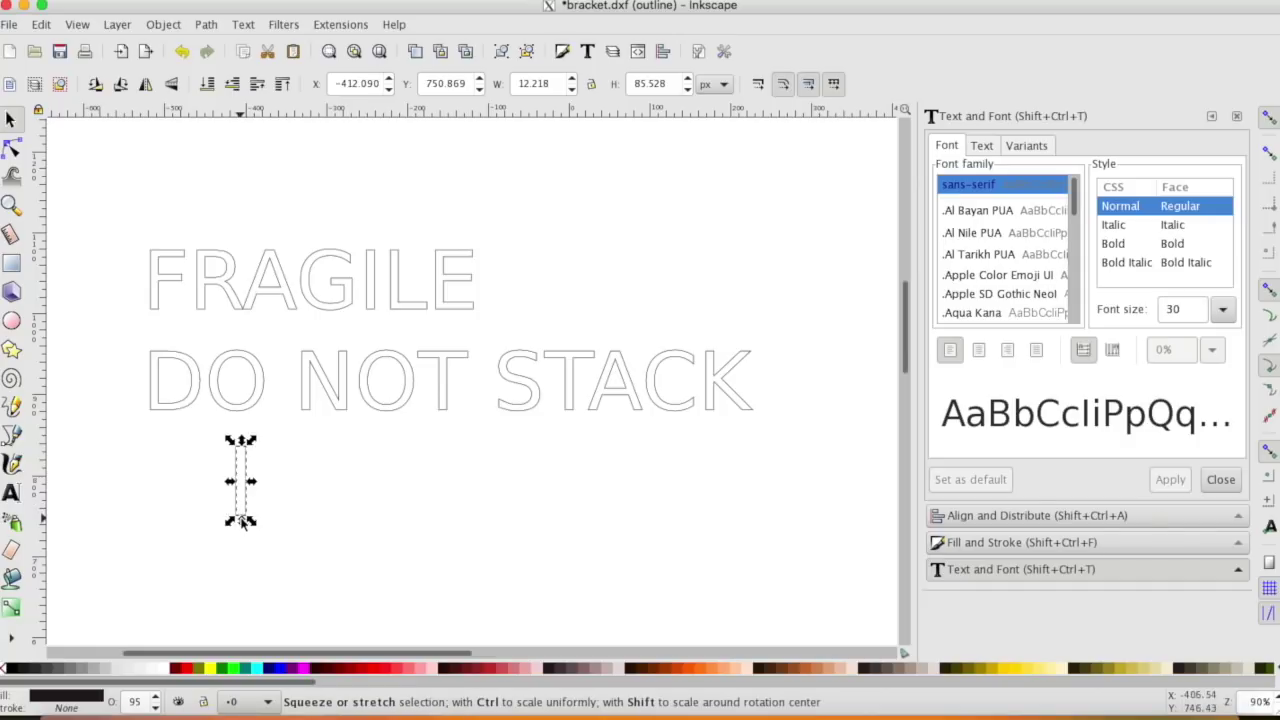
pyautogui.moveTo(240, 521); pyautogui.dragTo(241, 548)
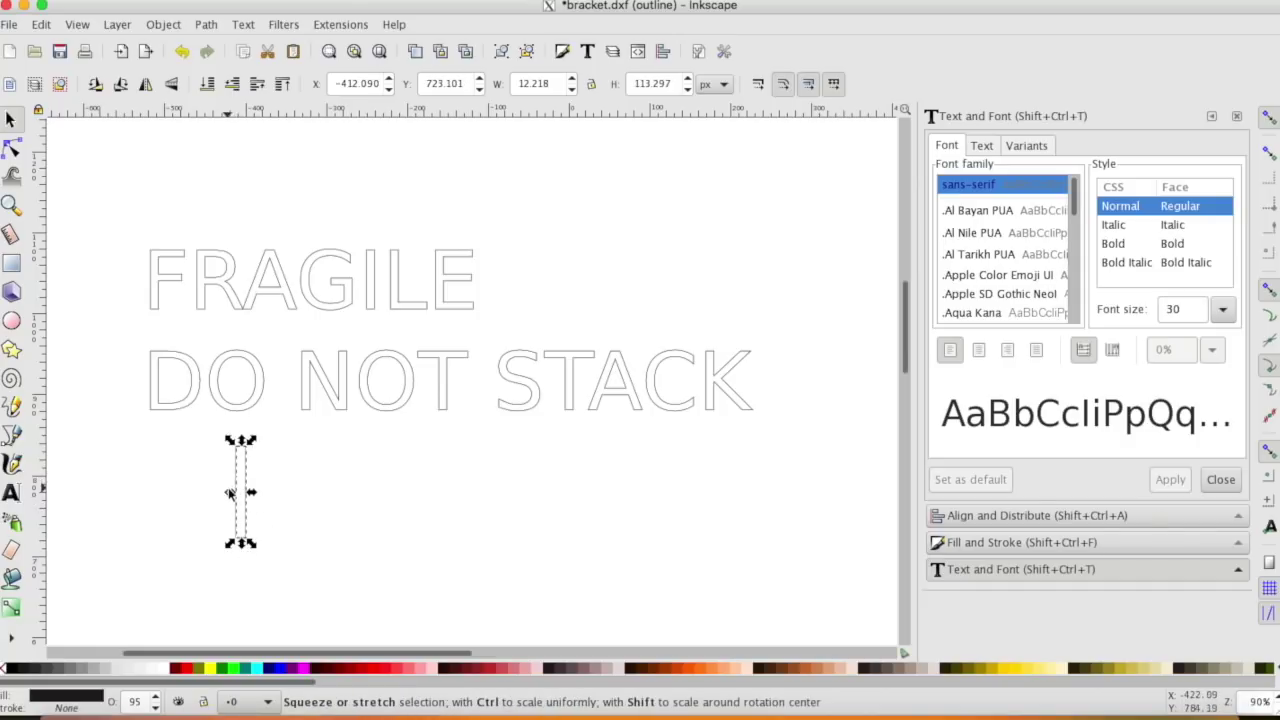
pyautogui.moveTo(229, 492); pyautogui.dragTo(233, 494)
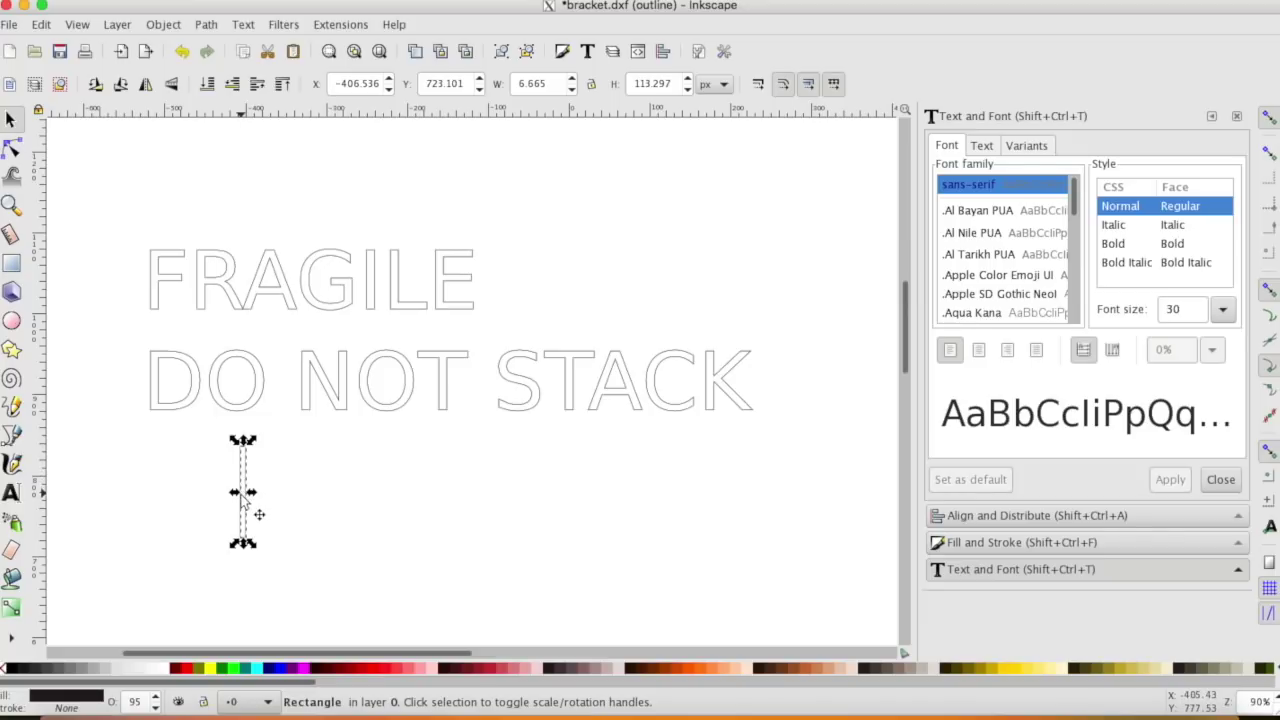
pyautogui.moveTo(241, 500); pyautogui.dragTo(236, 381)
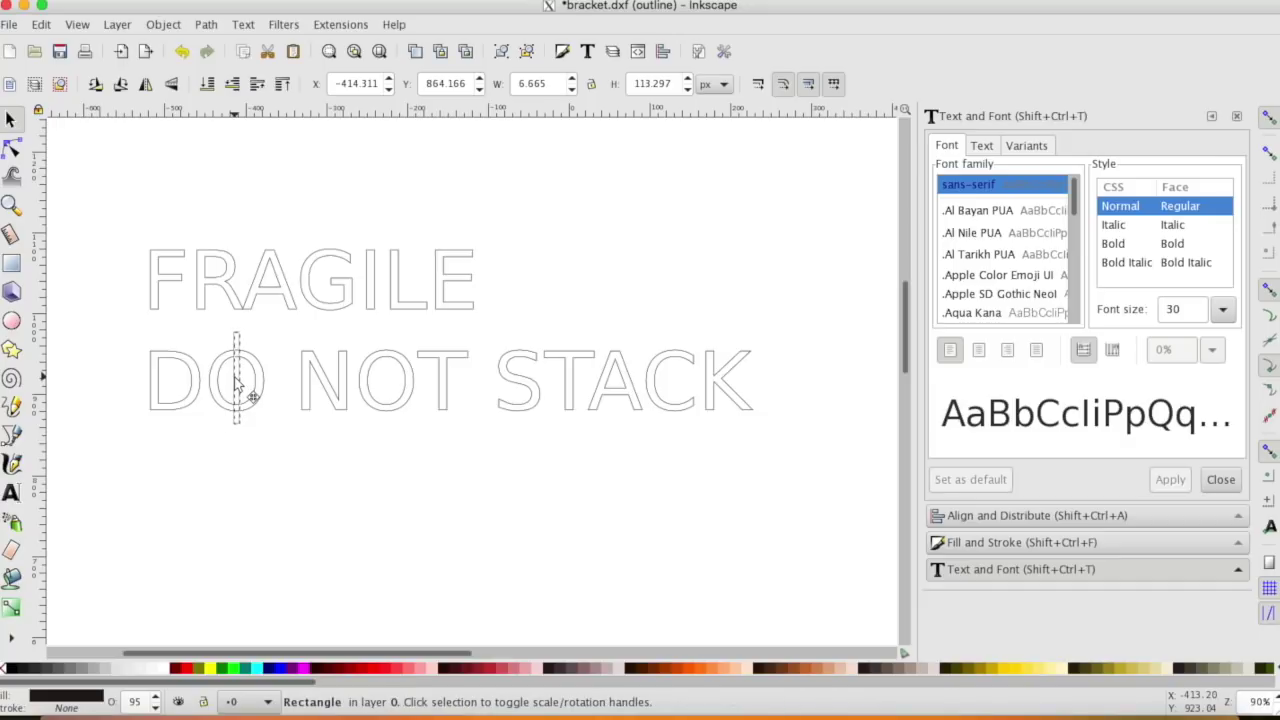
pyautogui.moveTo(235, 380); pyautogui.dragTo(235, 380)
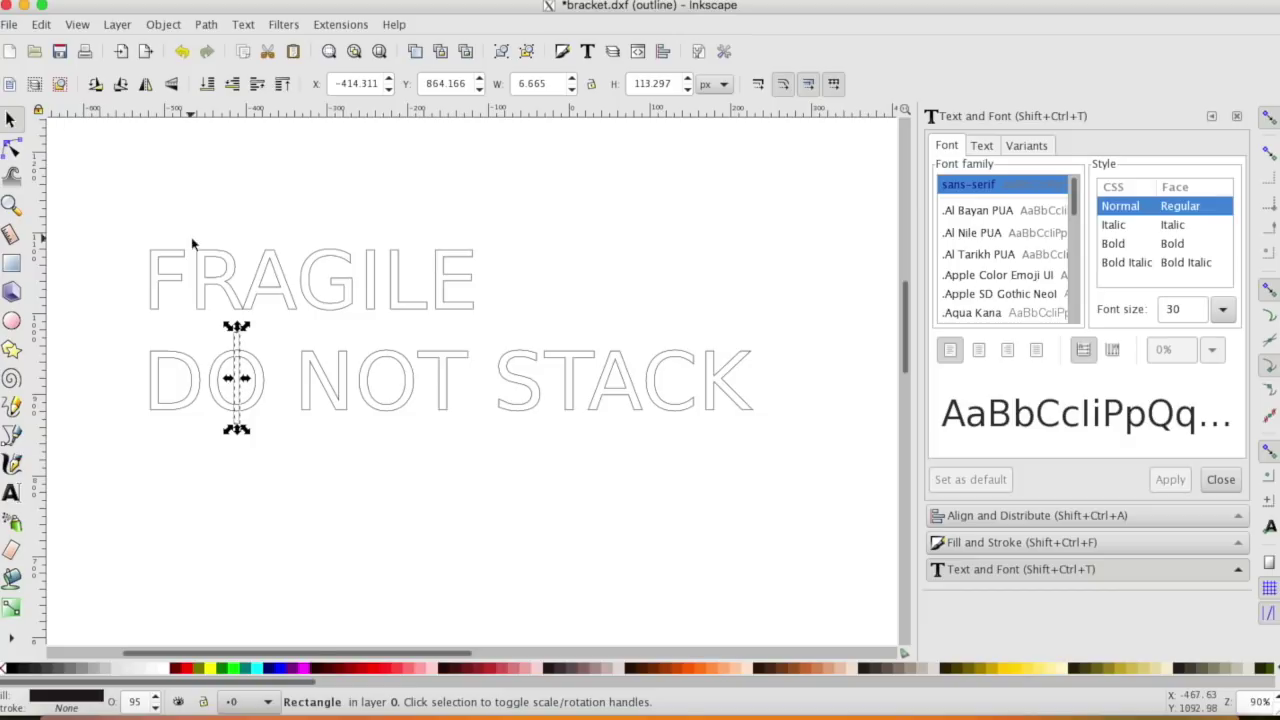
# Select the bar and the O, then align them on the vertical axis with Align and Distribute.
pyautogui.click(160, 25)
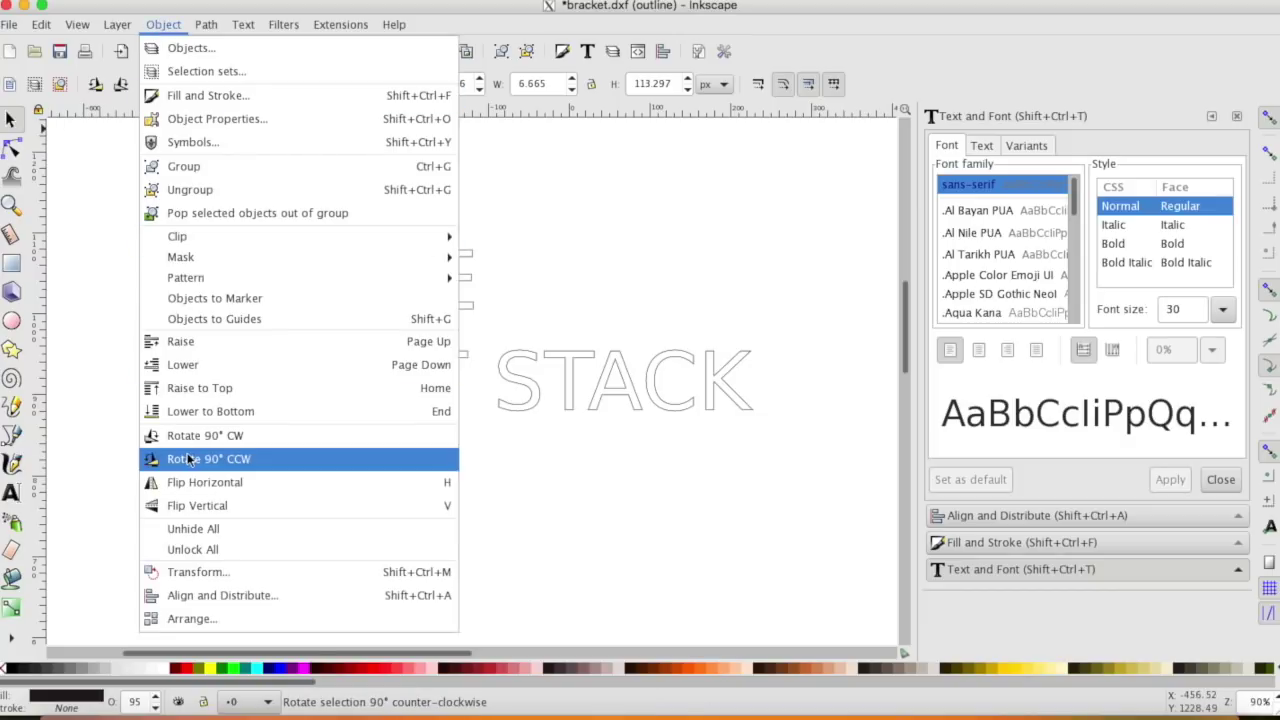
pyautogui.click(214, 595)
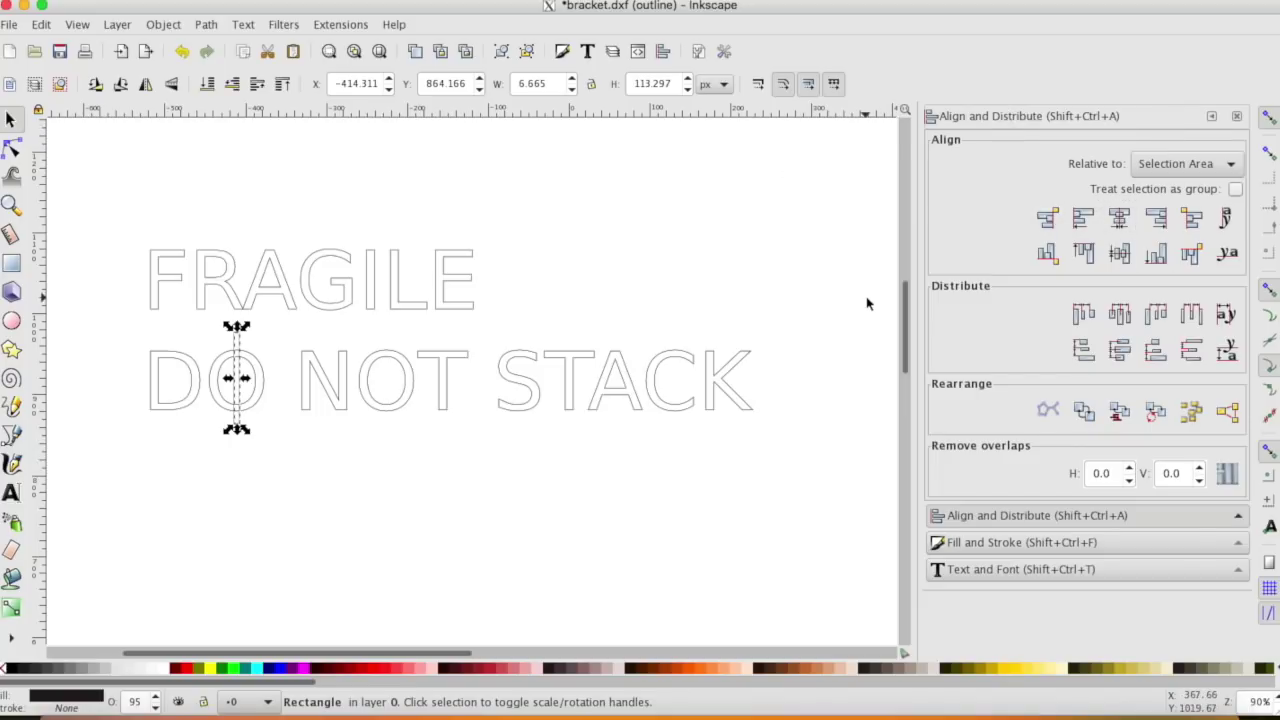
pyautogui.click(302, 446)
pyautogui.click(241, 388)
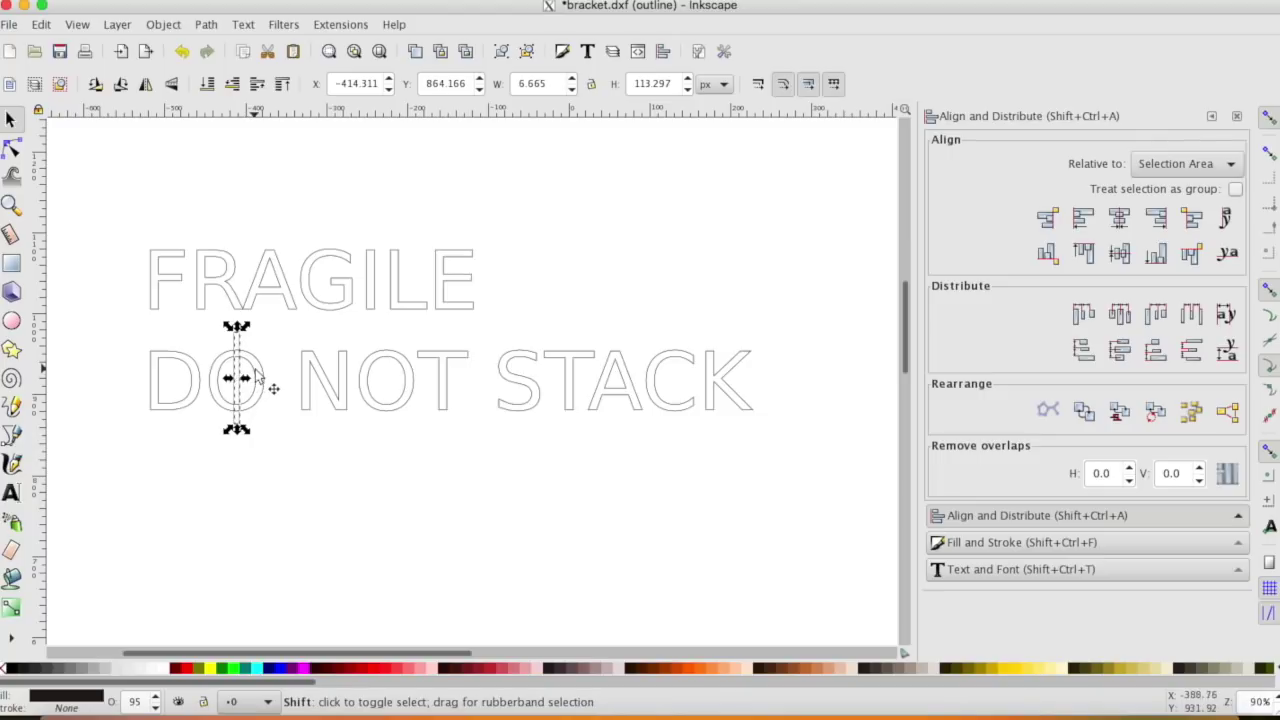
pyautogui.keyDown('shift'); pyautogui.click(259, 372); pyautogui.keyUp('shift')
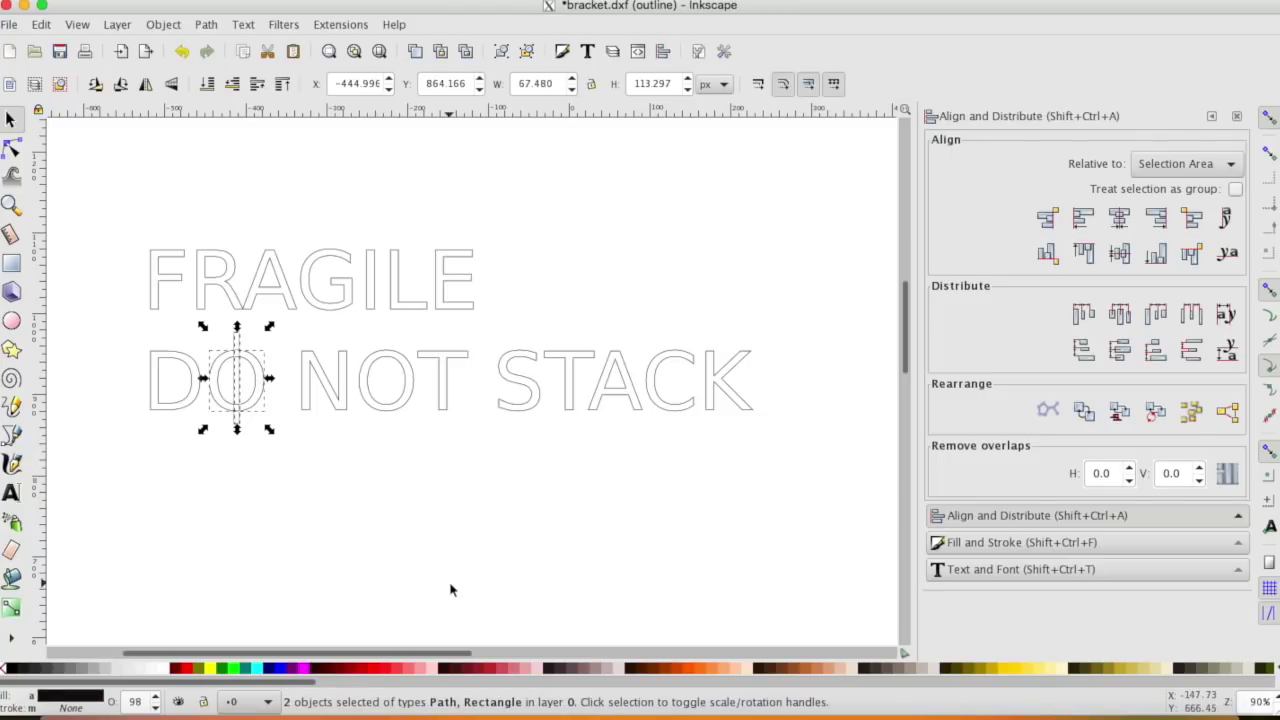
pyautogui.click(363, 513)
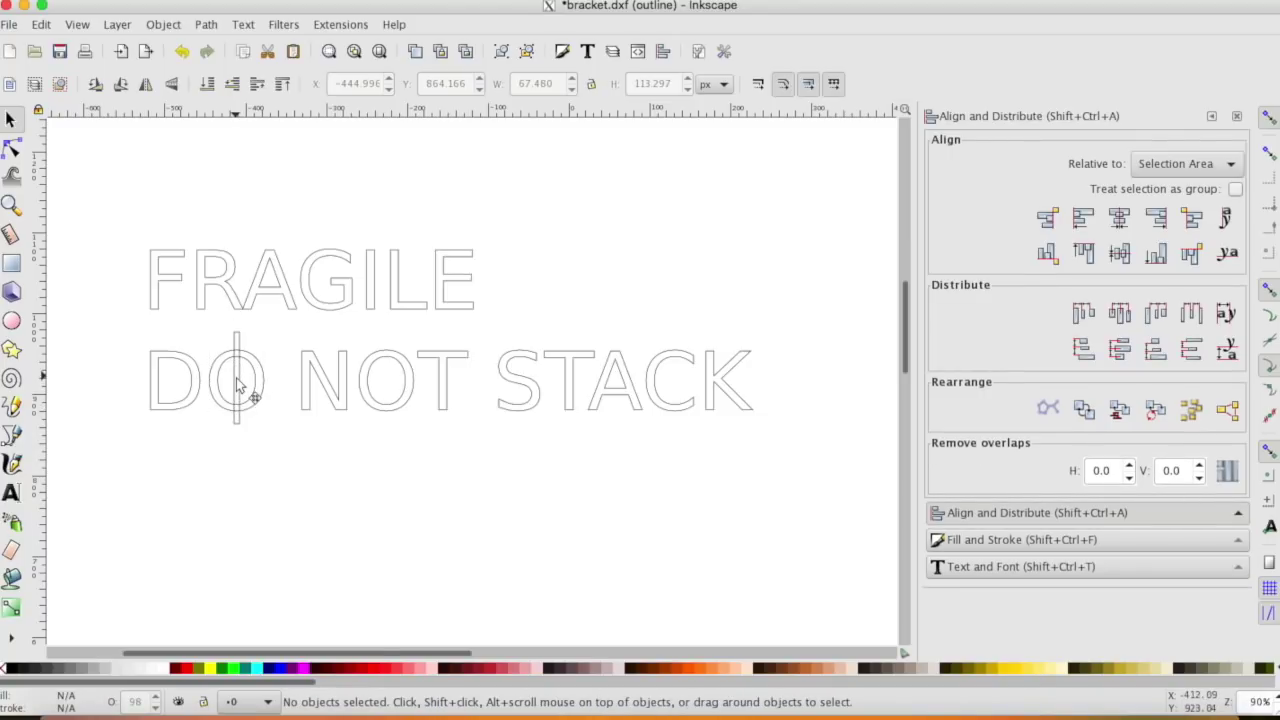
pyautogui.moveTo(251, 394); pyautogui.dragTo(271, 404)
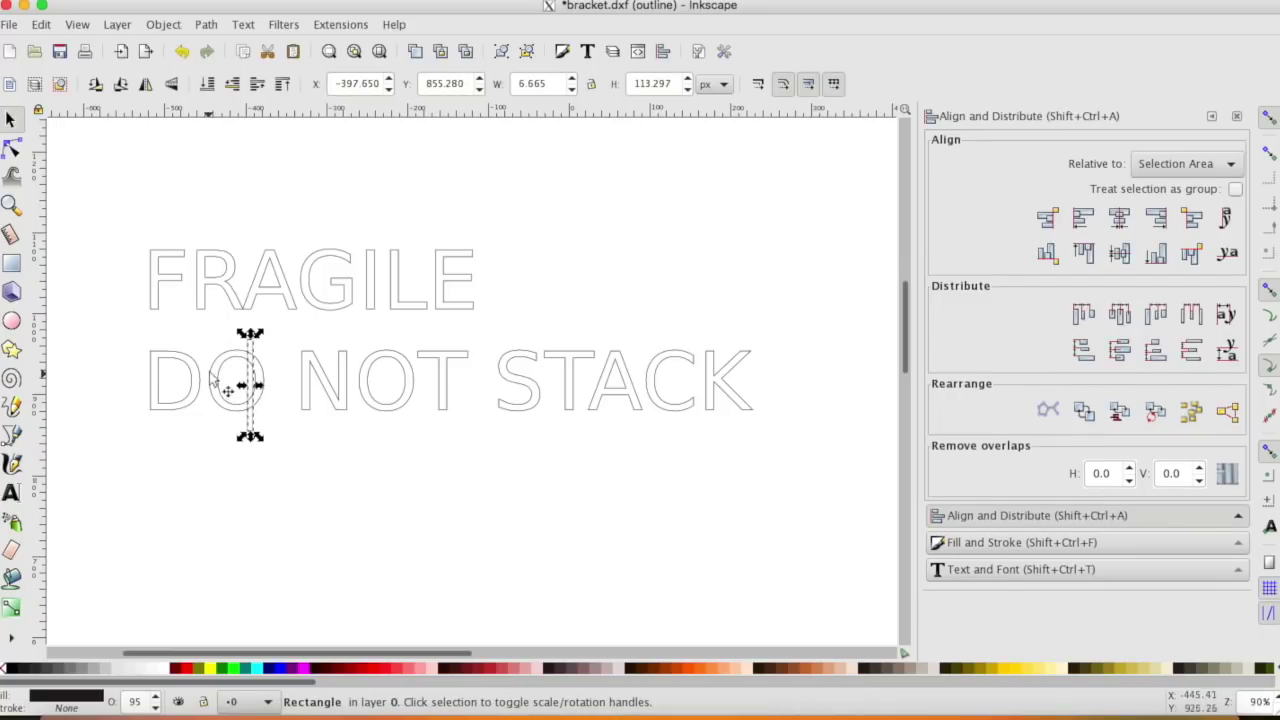
pyautogui.keyDown('shift'); pyautogui.click(217, 364); pyautogui.keyUp('shift')
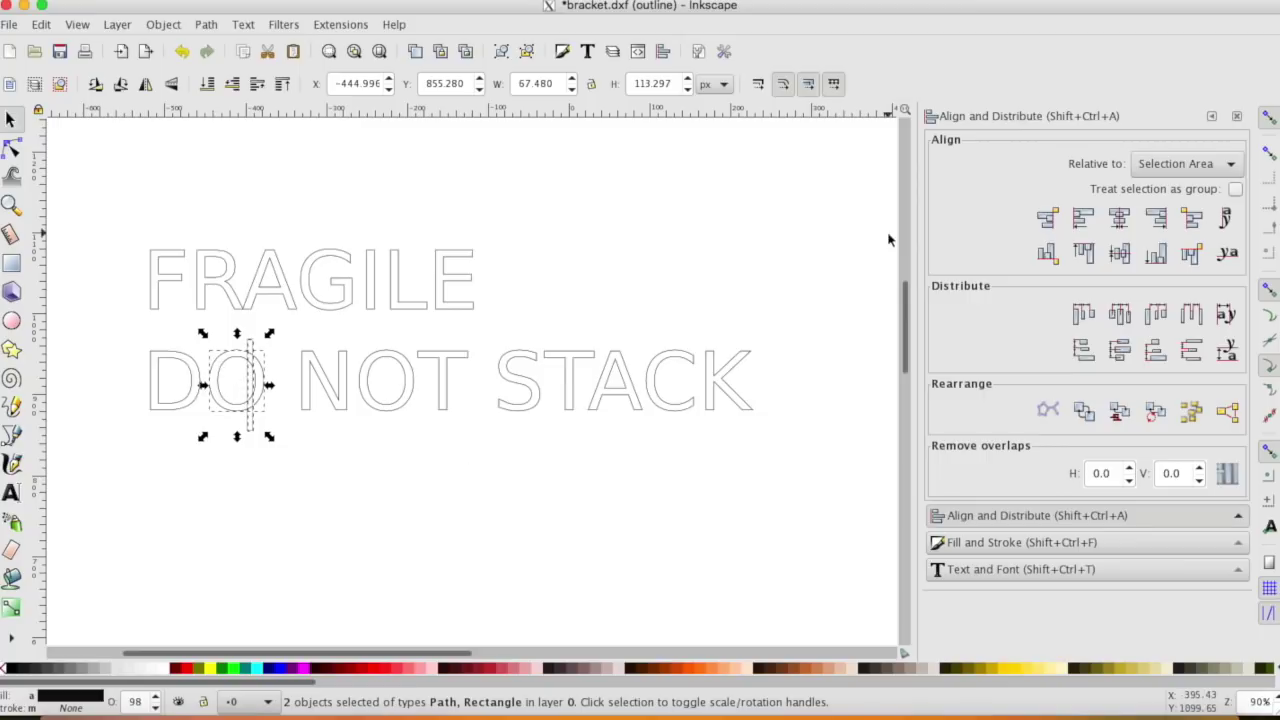
pyautogui.click(1119, 219)
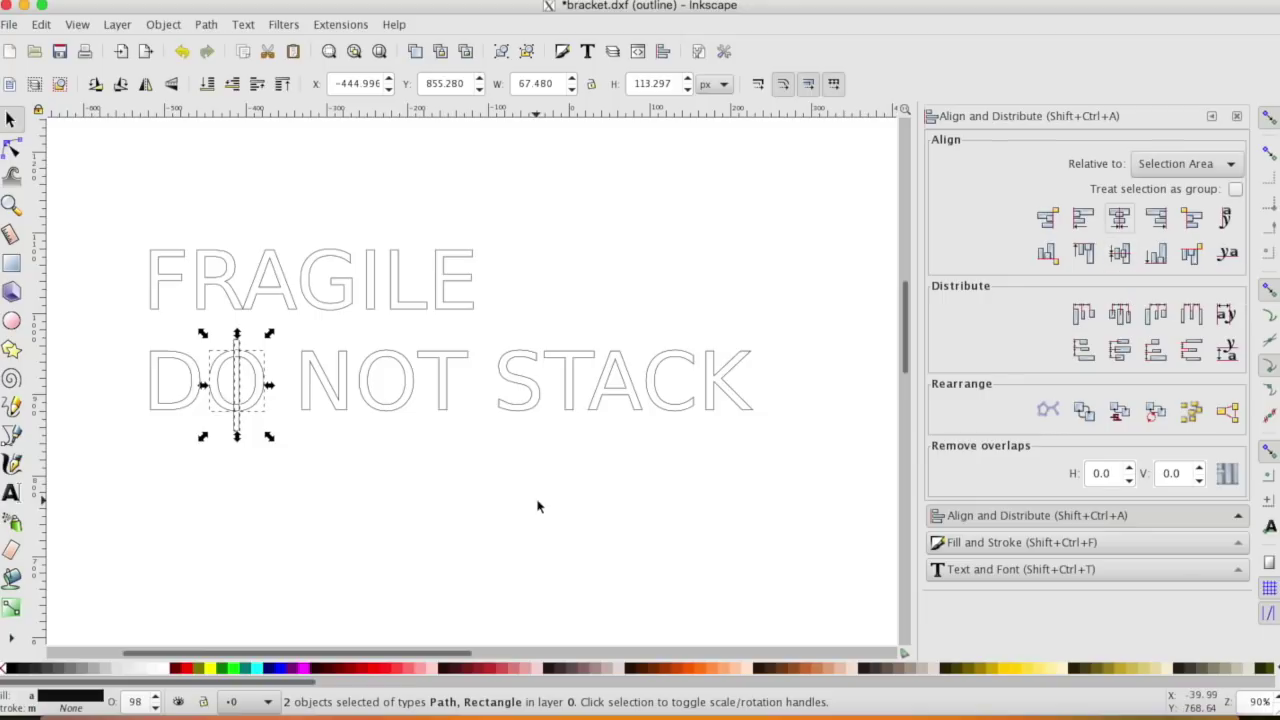
# Apply Path > Difference to subtract the thin bar from the O of DO.
pyautogui.click(206, 25)
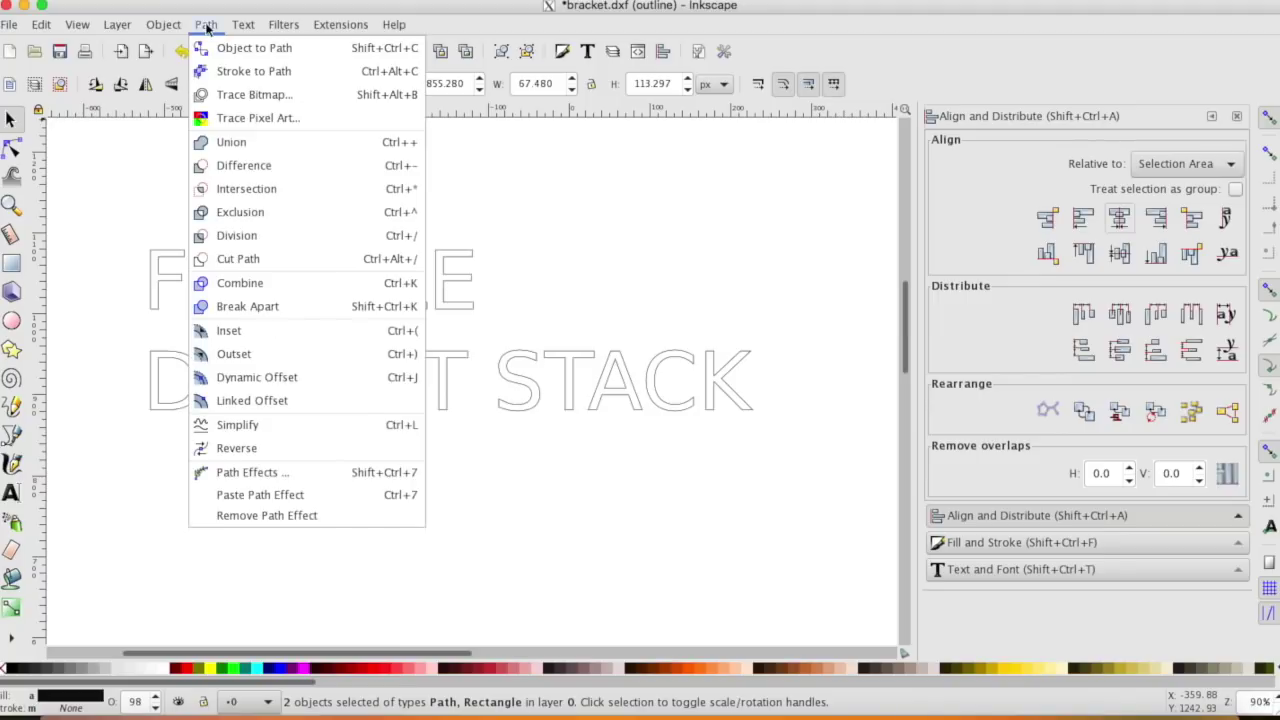
pyautogui.click(236, 166)
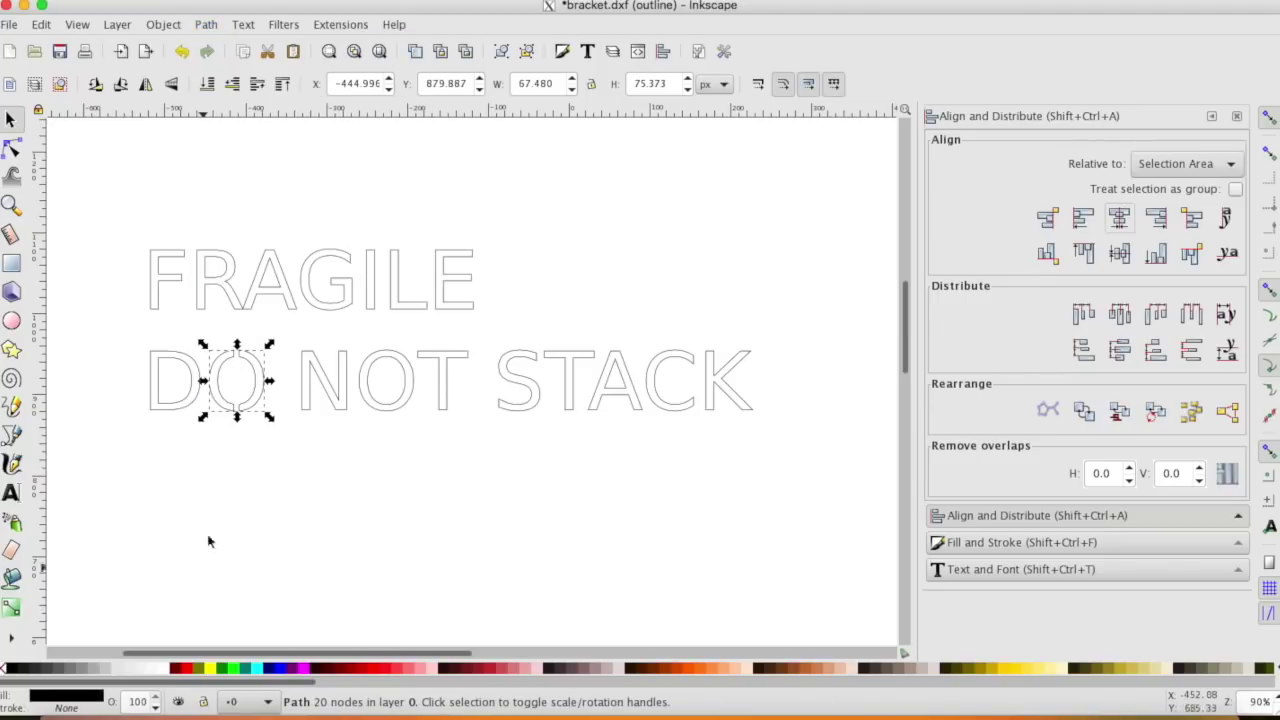